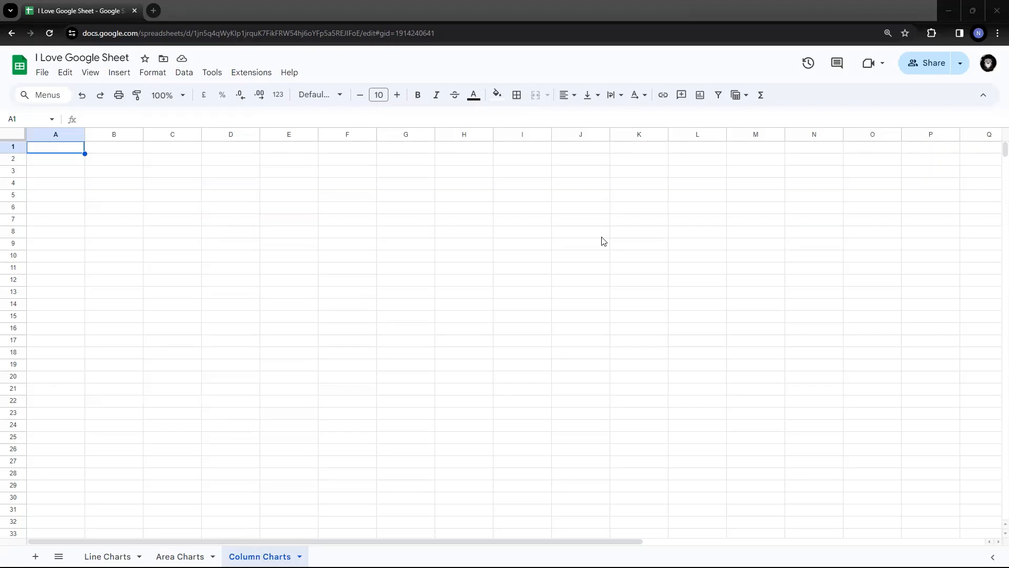
# Enter at B2 a Month, Revenue, Expenses table: January $20,000, $14,000; February $35,000, $18,000; March $32,000, $15,500.
pyautogui.click(115, 160)
pyautogui.write('Month\tRevenue\tExpenses January\t$20,000\t$14,000 February\t$35,000\t$18,000 March\t$32,000\t$15,500')
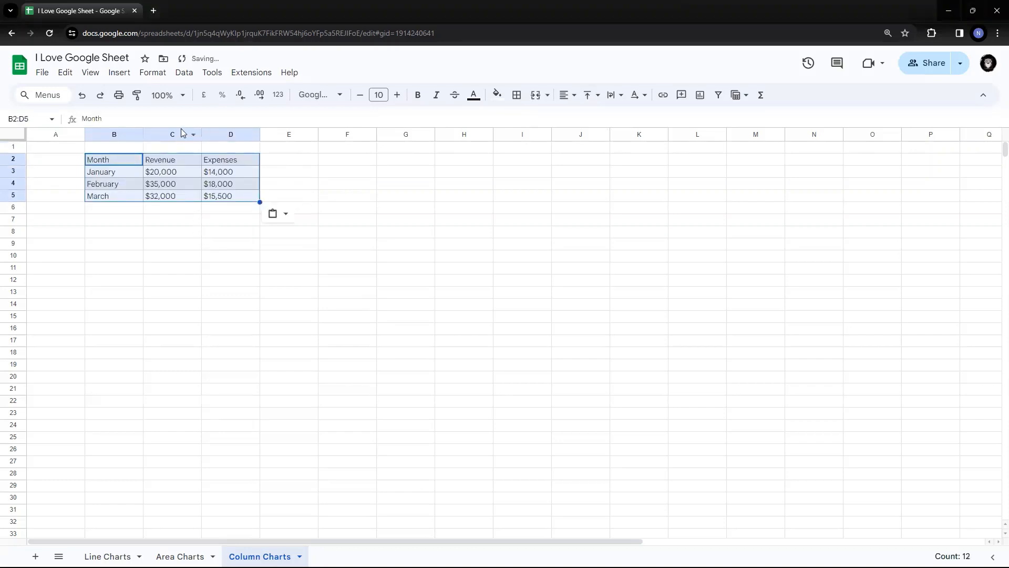
# Find every $ sign across all sheets and replace it with nothing, so the amounts become plain numbers.
pyautogui.hotkey('ctrl', 'f')
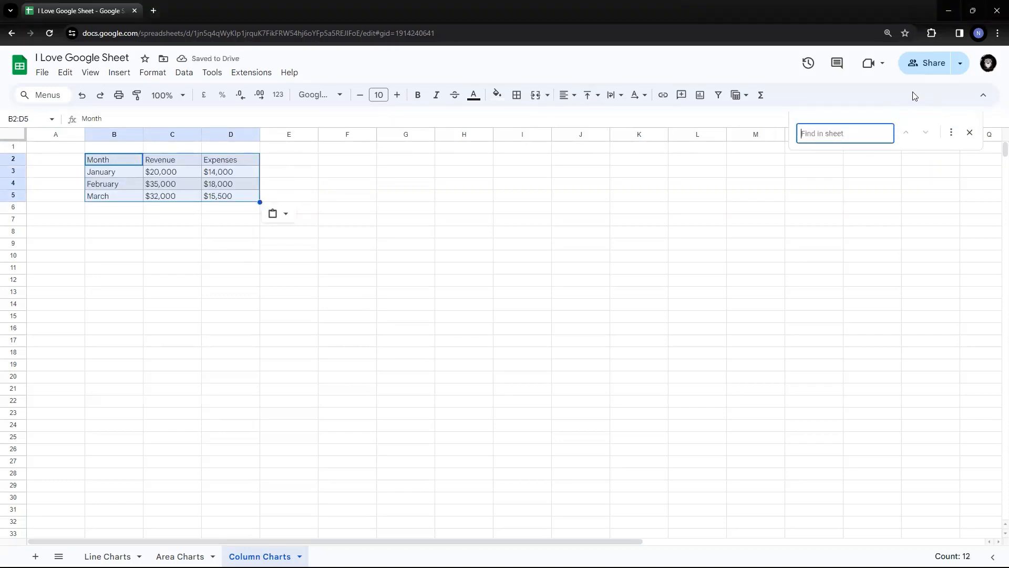
pyautogui.write('$')
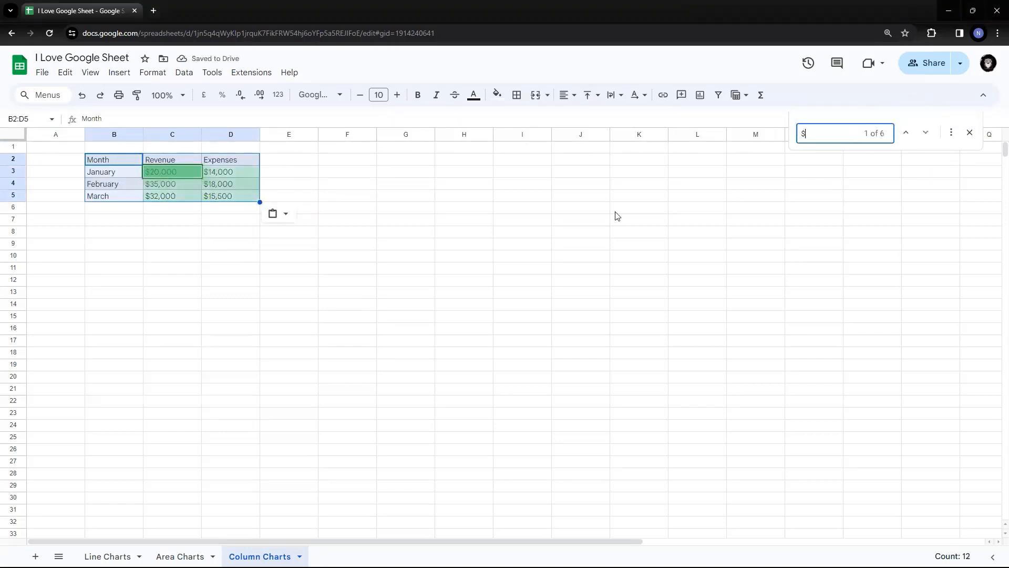
pyautogui.click(950, 133)
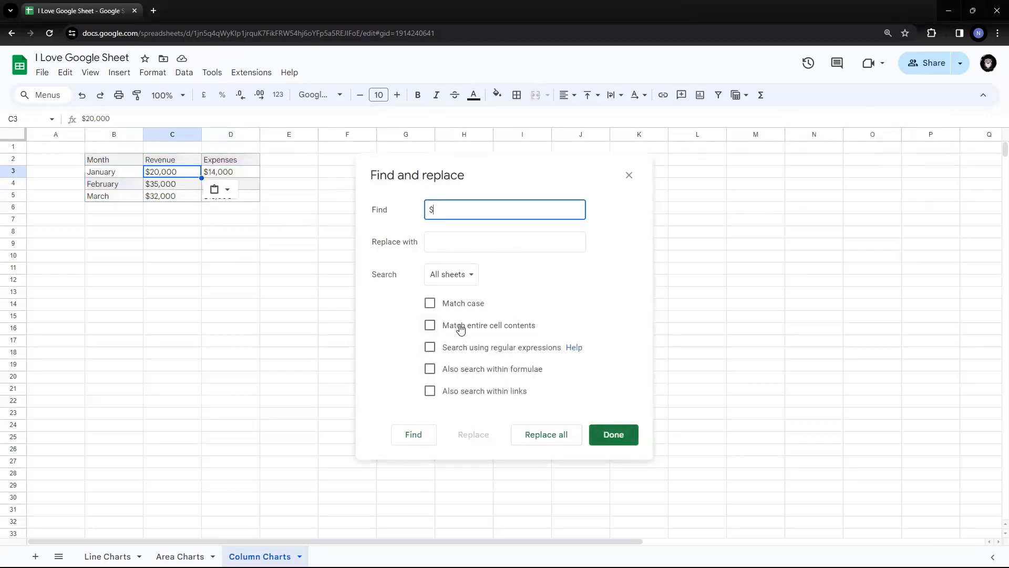
pyautogui.click(534, 427)
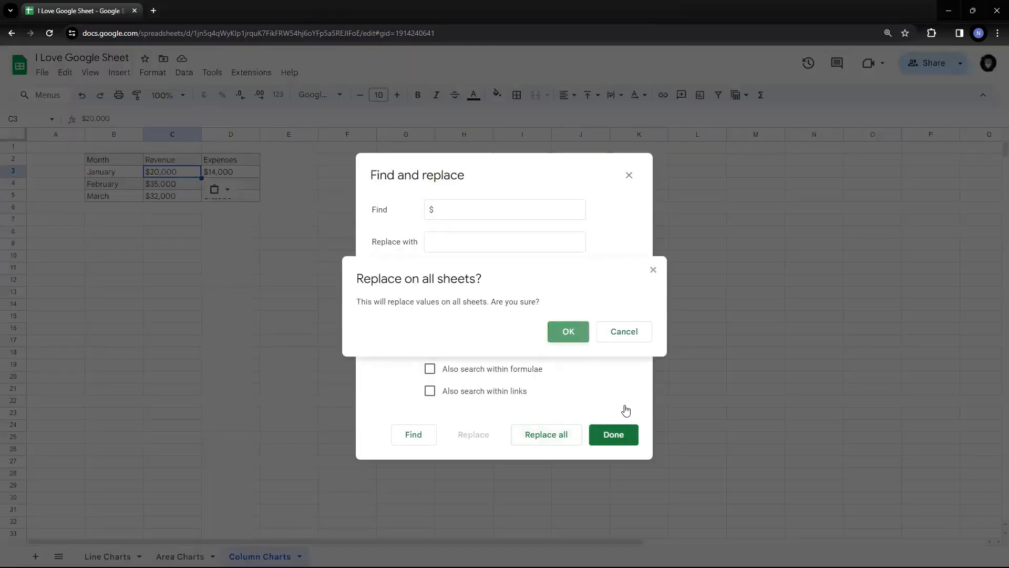
pyautogui.press('Return')
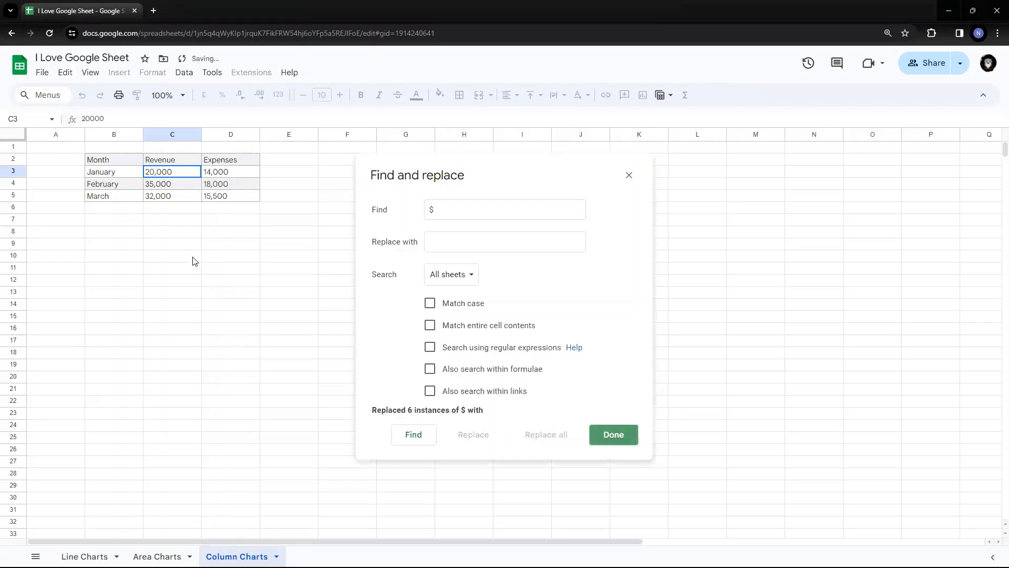
pyautogui.press('Escape')
# Insert a chart from the monthly data in B2:D5 and set its type to column chart.
pyautogui.moveTo(113, 160); pyautogui.dragTo(220, 194)
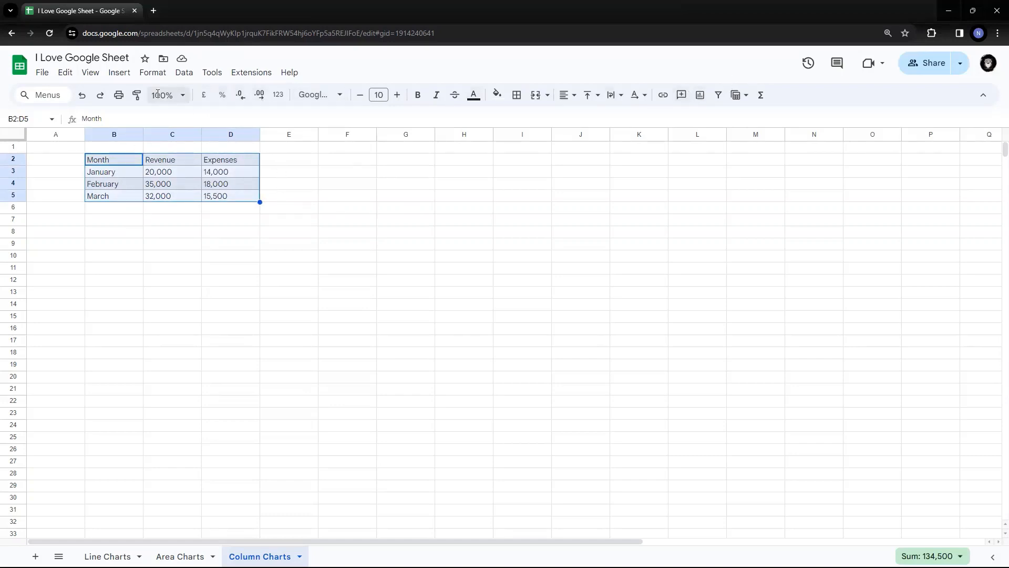
pyautogui.click(120, 74)
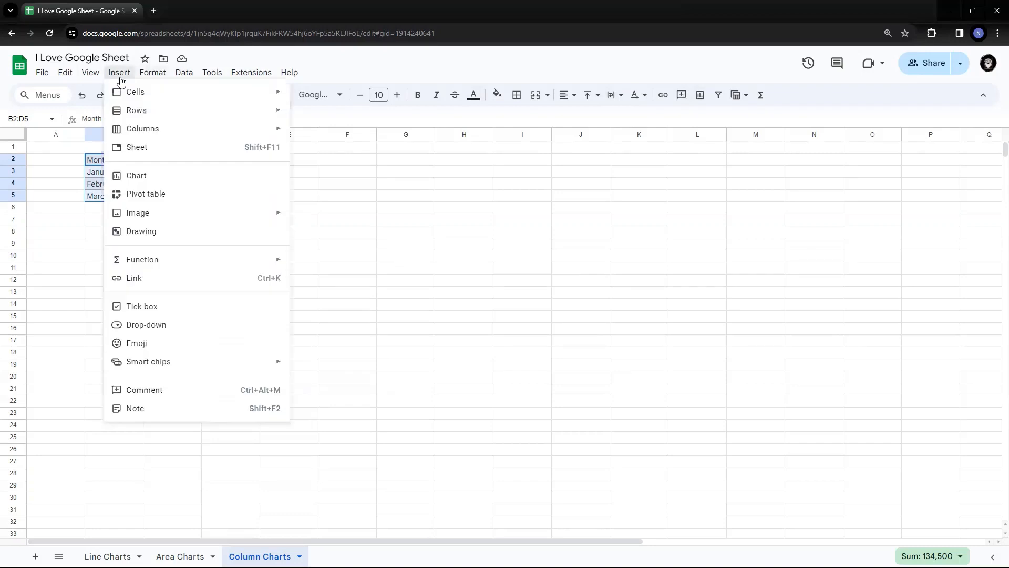
pyautogui.click(142, 177)
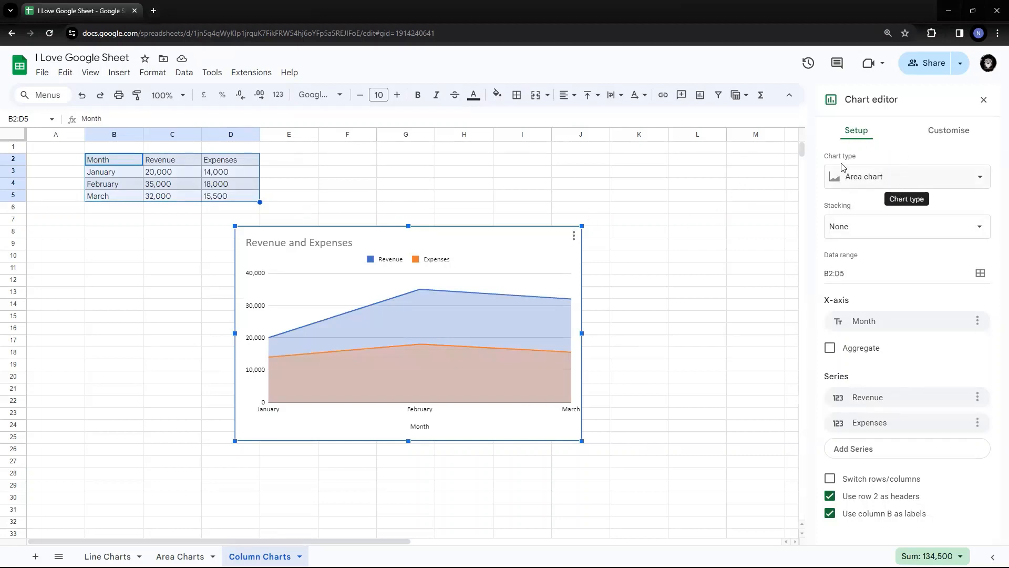
pyautogui.click(878, 177)
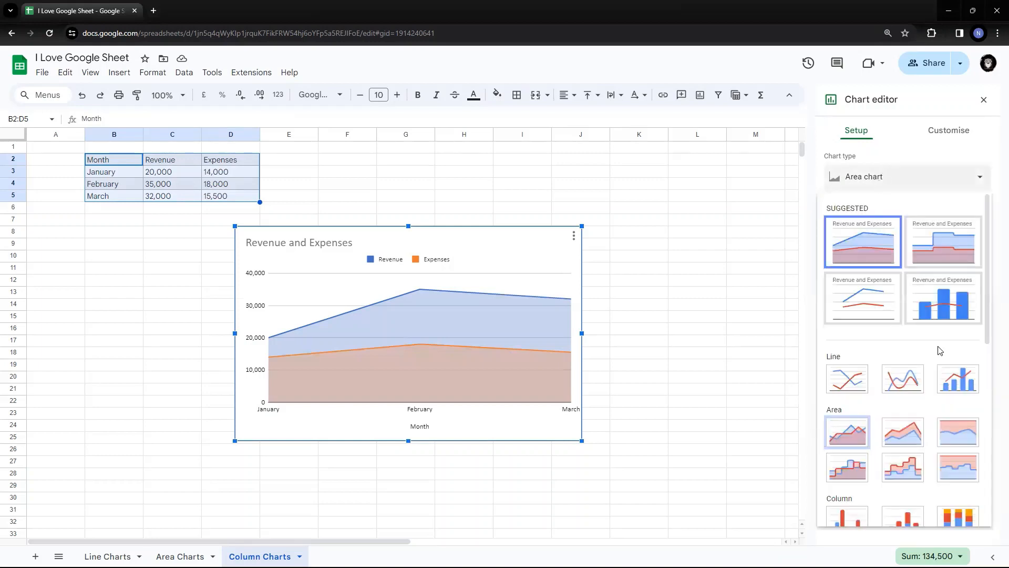
pyautogui.scroll(-1, 937, 347)
pyautogui.scroll(-3, 935, 345)
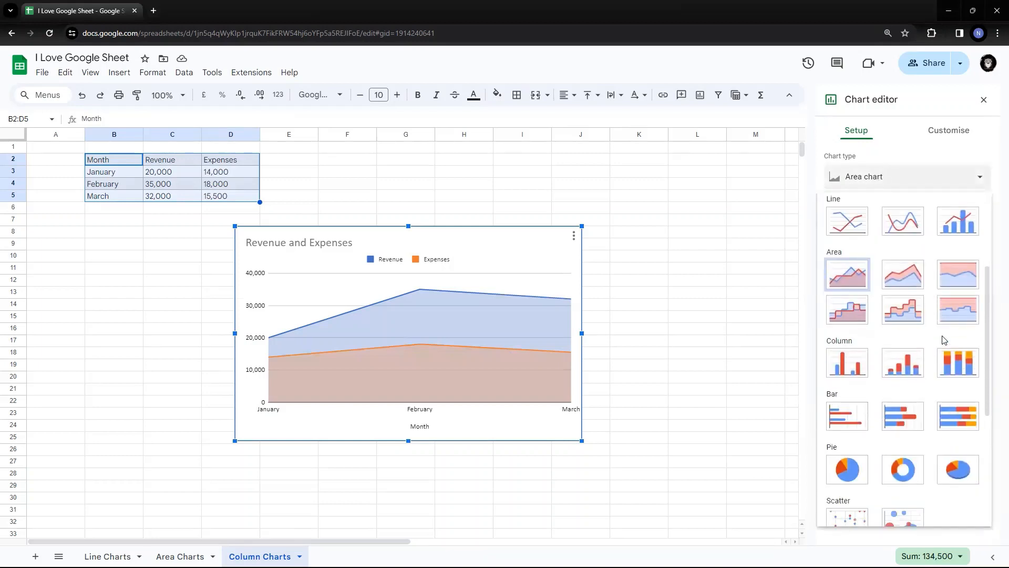
pyautogui.click(849, 367)
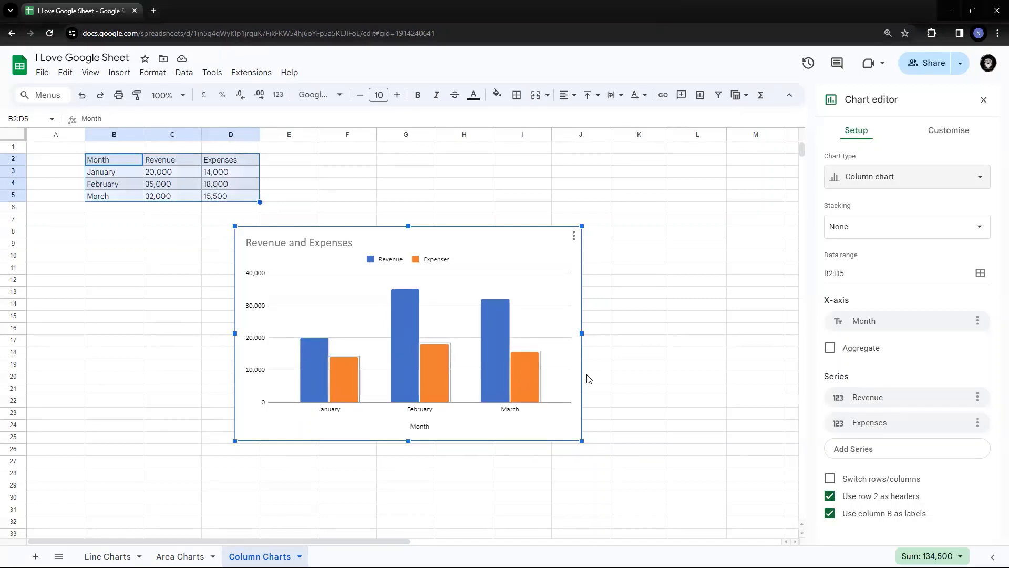
# Move the Revenue and Expenses chart directly below its data table, aligned with column B.
pyautogui.click(955, 182)
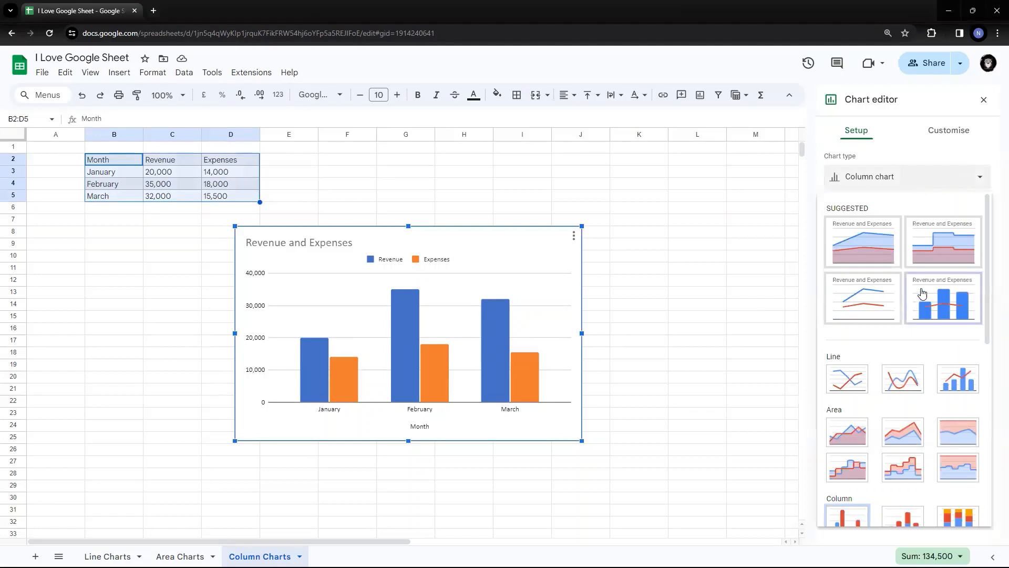
pyautogui.scroll(-3, 923, 294)
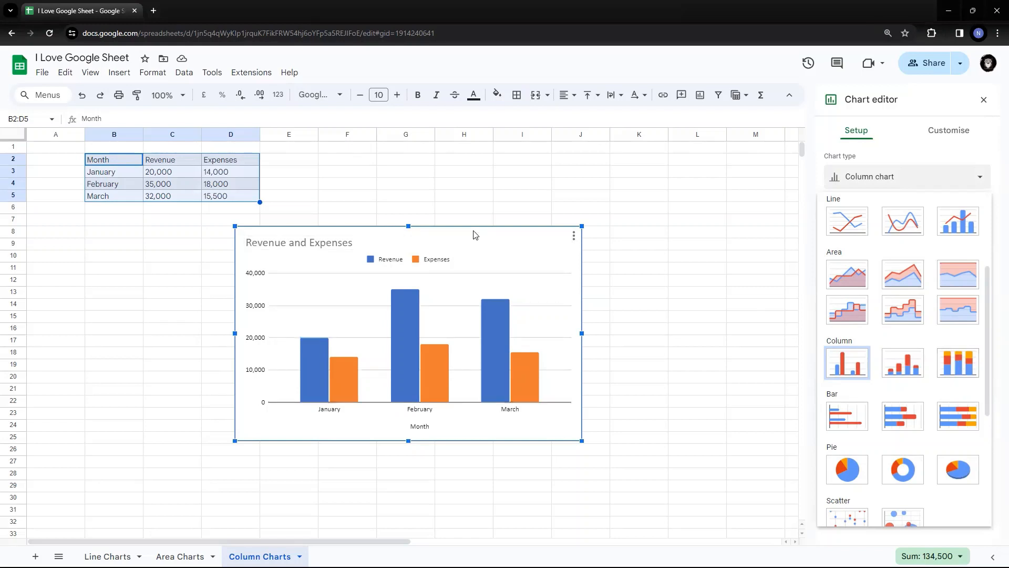
pyautogui.moveTo(474, 234); pyautogui.dragTo(325, 211)
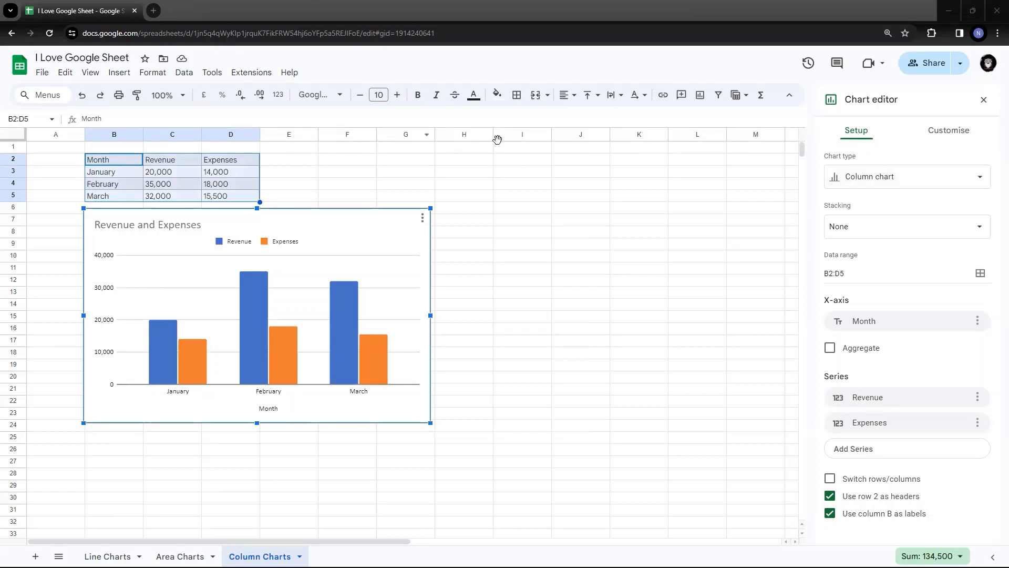
pyautogui.click(509, 148)
pyautogui.hotkey('ctrl', 'v')
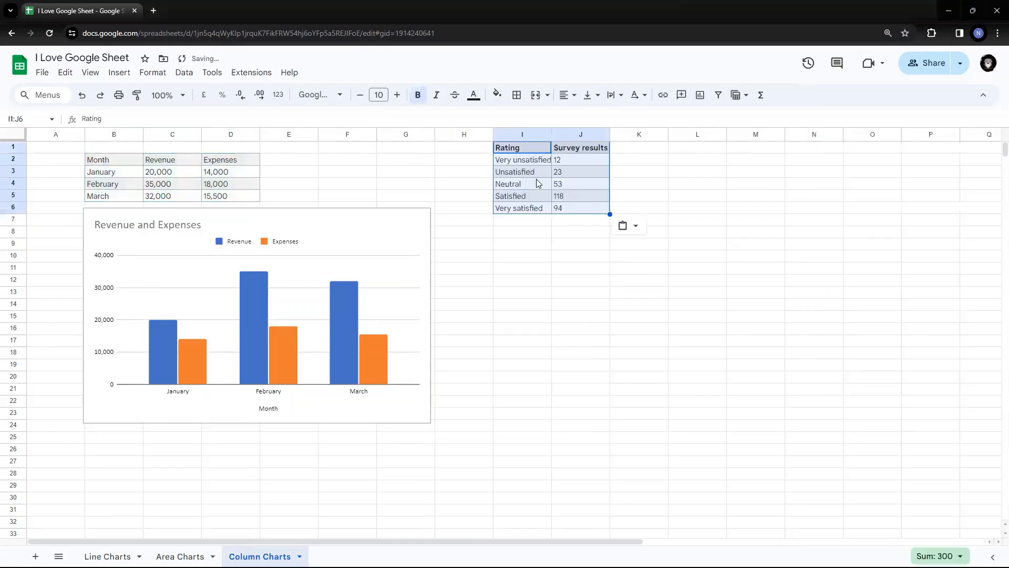
pyautogui.hotkey('ctrl', 'z')
# Enter at I2 a Rating and Survey results table: Very unsatisfied 12, Unsatisfied 23, Neutral 53, Satisfied 118, Very satisfied 94.
pyautogui.click(520, 160)
pyautogui.write('Rating\tSurvey results Very unsatisfied\t12 Unsatisfied\t23 Neutral\t53 Satisfied\t118 Very satisfied\t94')
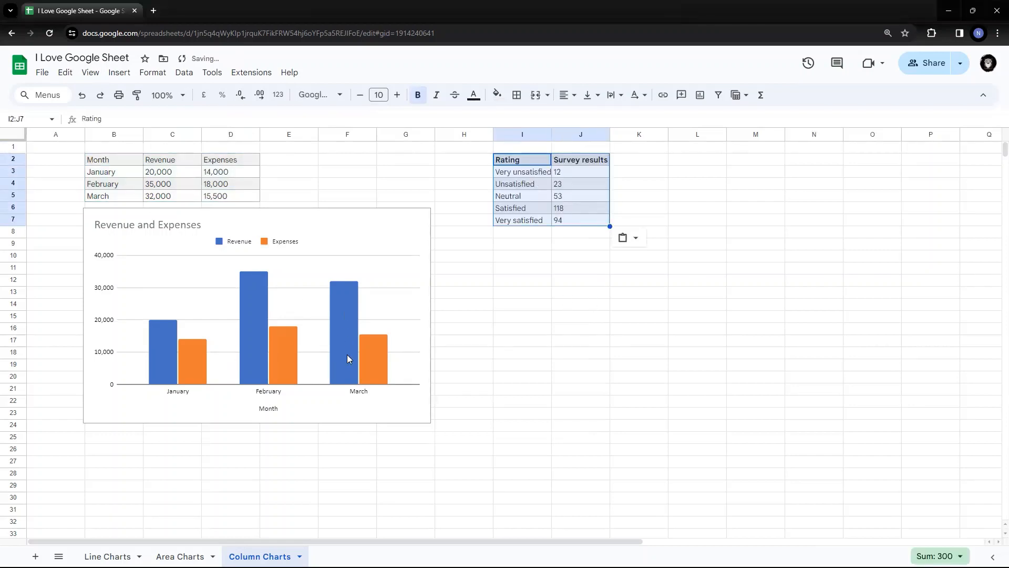
pyautogui.click(546, 269)
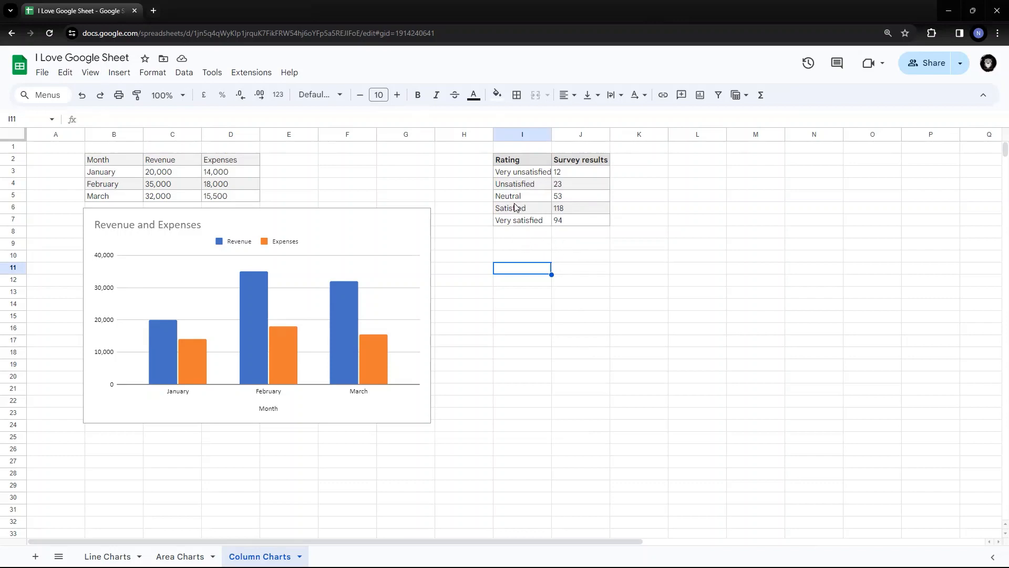
# Insert a column chart of the survey data in I2:J7 and place it directly below that table, aligned with column I.
pyautogui.moveTo(509, 159); pyautogui.dragTo(583, 222)
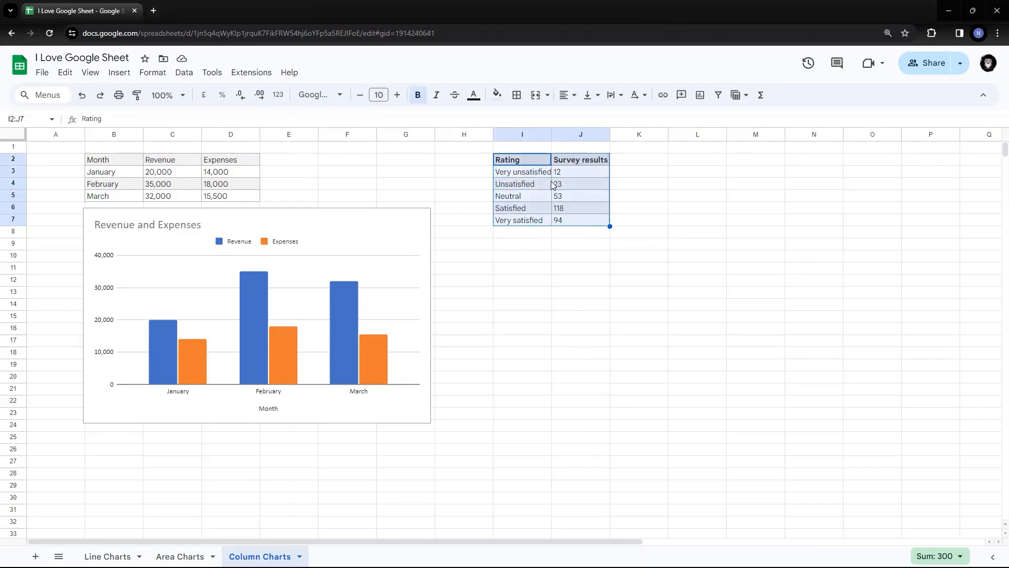
pyautogui.click(121, 73)
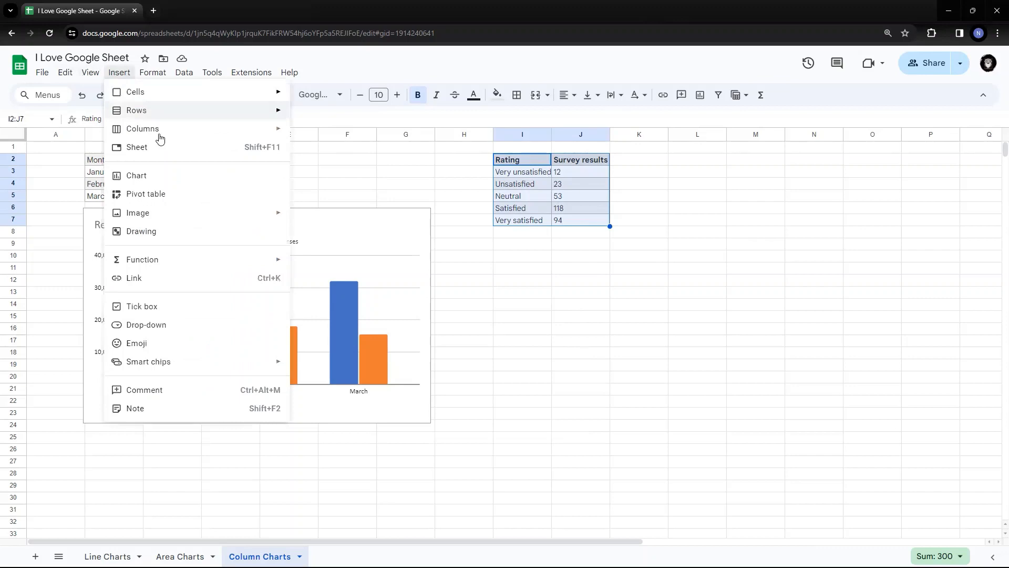
pyautogui.click(165, 183)
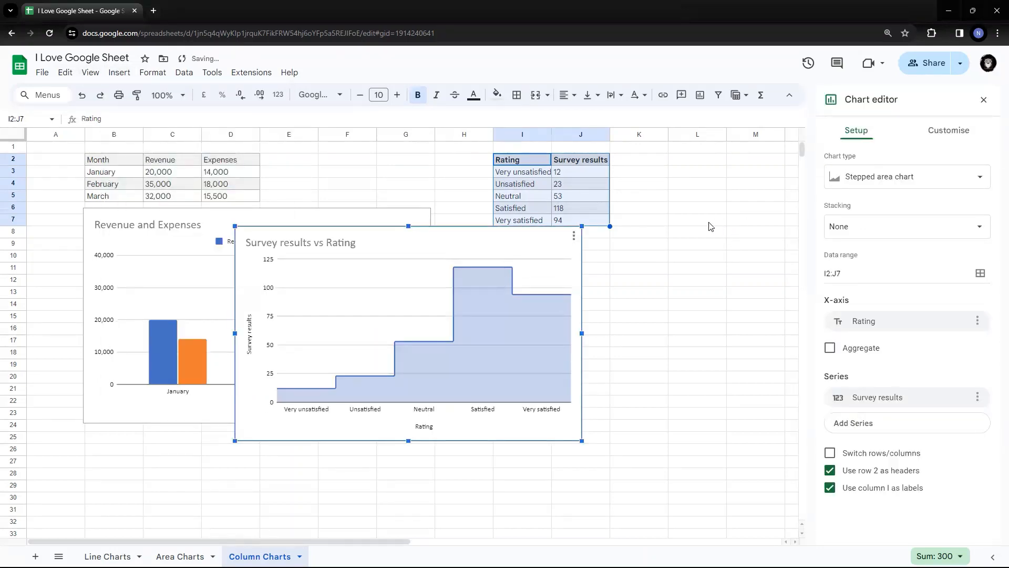
pyautogui.click(883, 178)
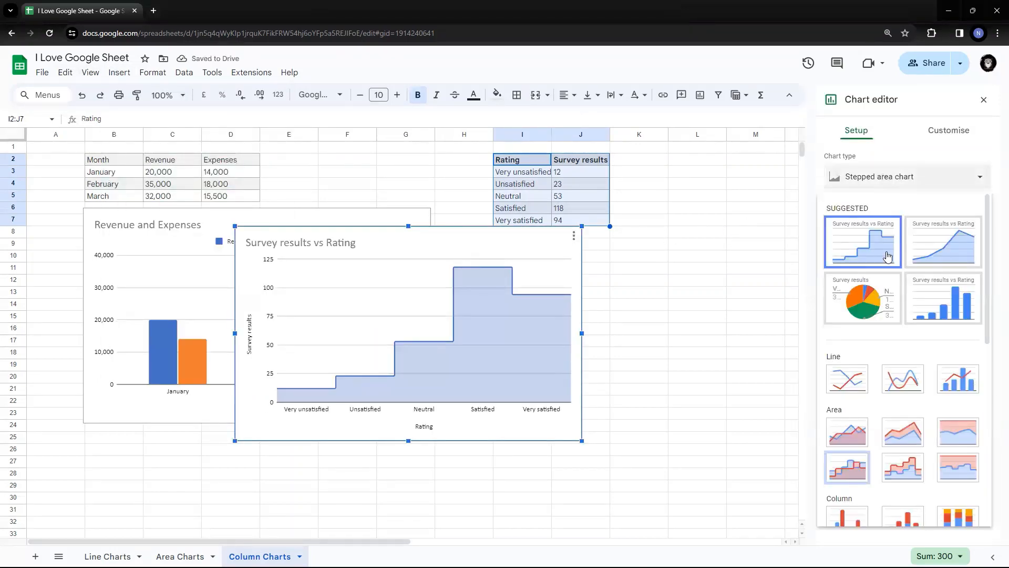
pyautogui.scroll(-3, 888, 273)
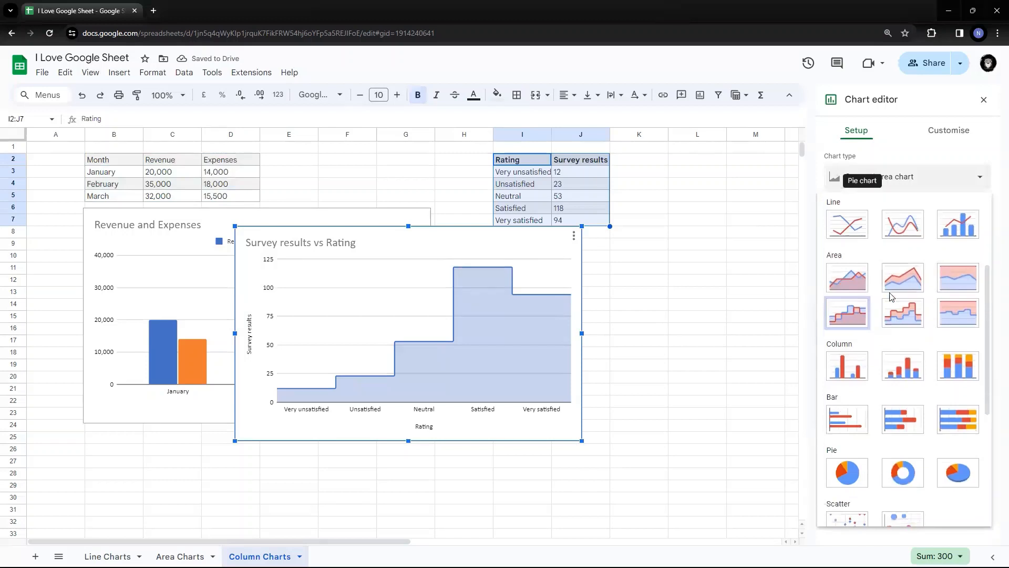
pyautogui.click(847, 371)
pyautogui.moveTo(426, 230); pyautogui.dragTo(685, 231)
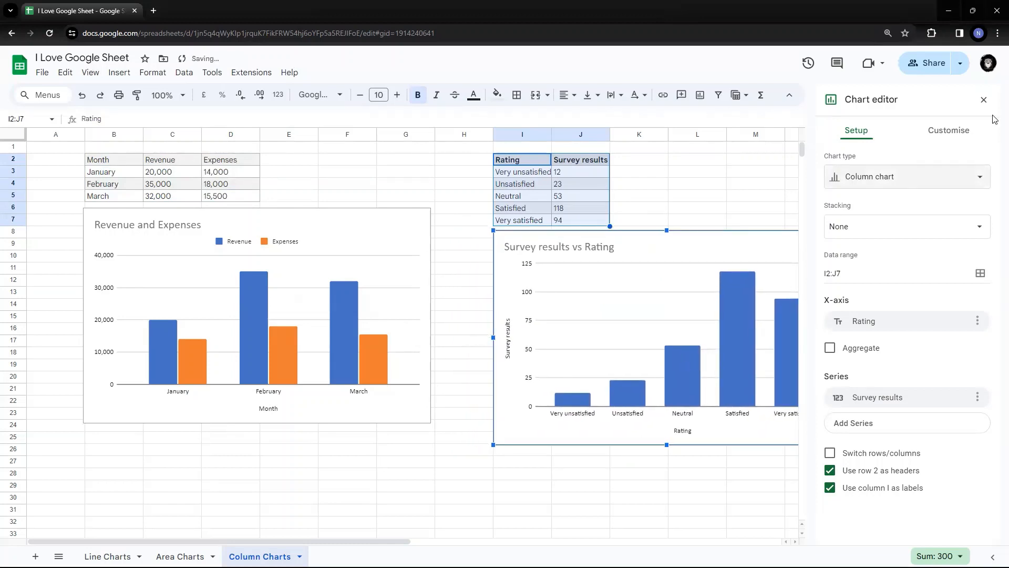
pyautogui.click(983, 99)
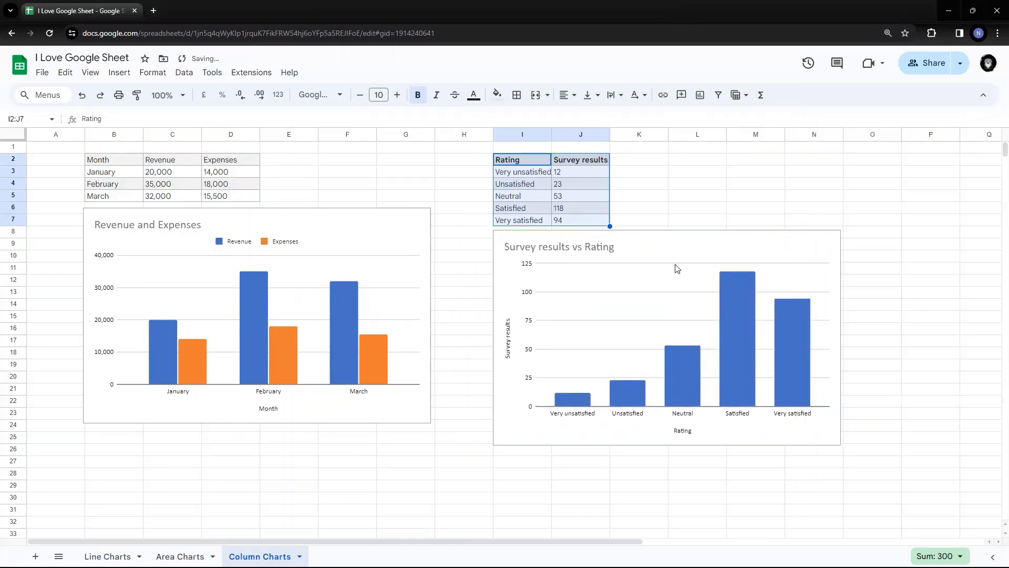
# Examine the columns of the Revenue and Expenses chart and the Survey results vs Rating chart.
pyautogui.click(328, 212)
pyautogui.moveTo(250, 314)
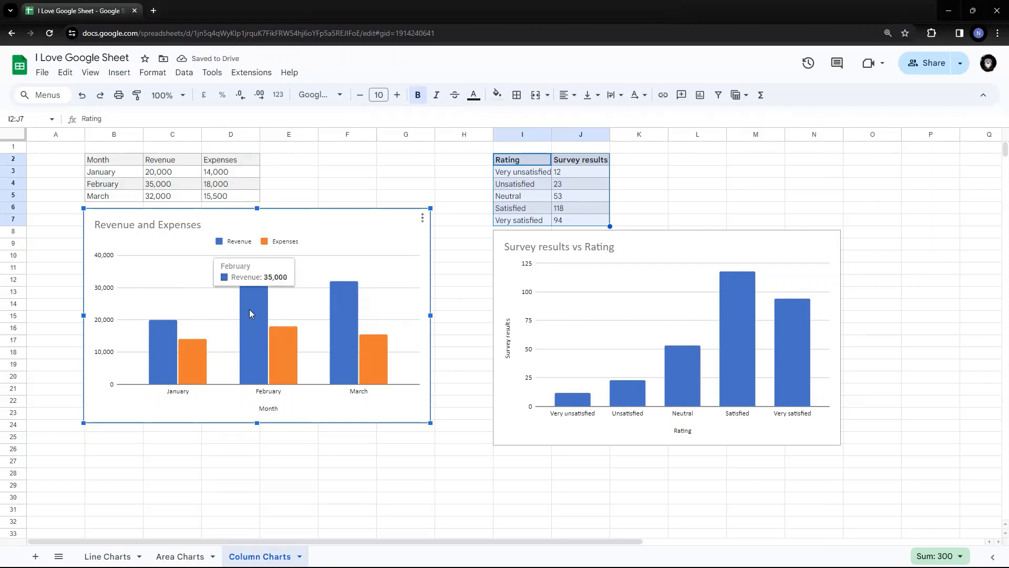
pyautogui.moveTo(167, 366)
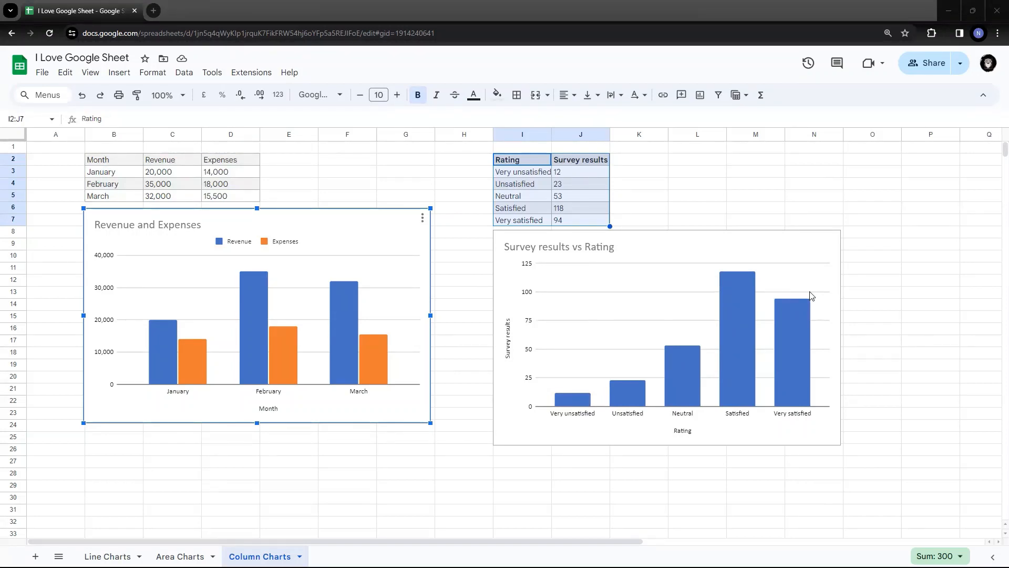
pyautogui.click(679, 187)
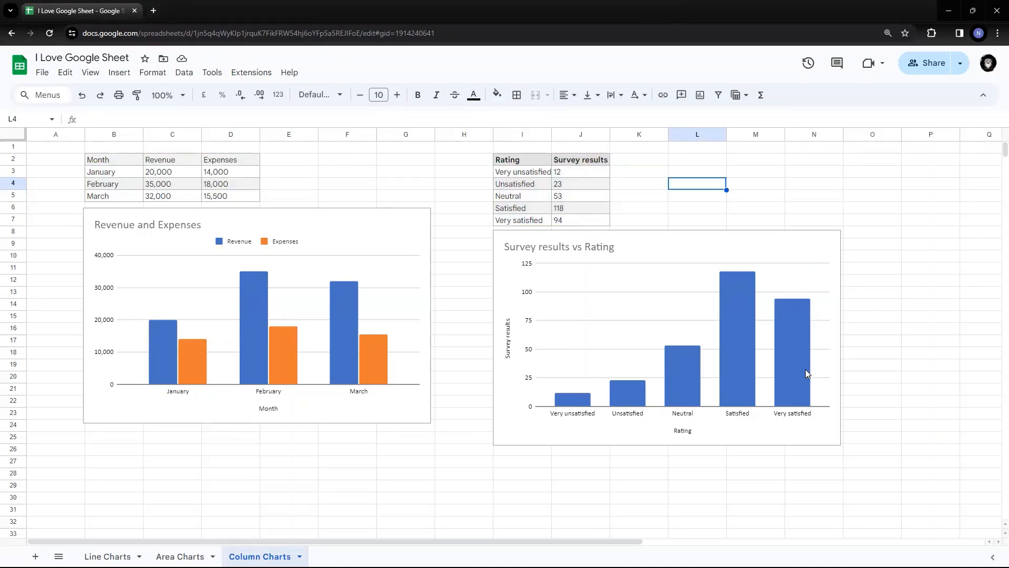
pyautogui.scroll(-1, 887, 337)
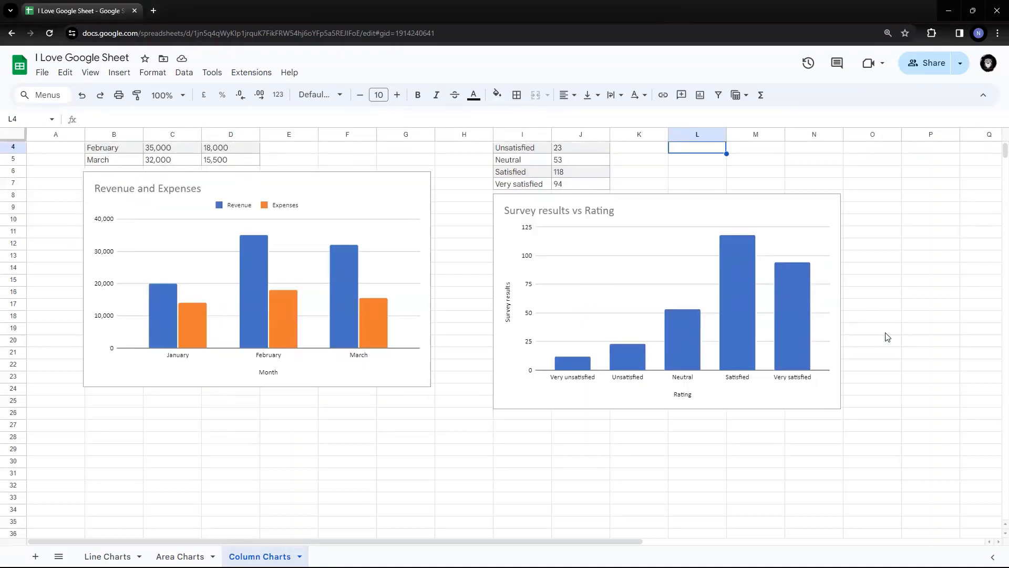
pyautogui.scroll(1, 887, 337)
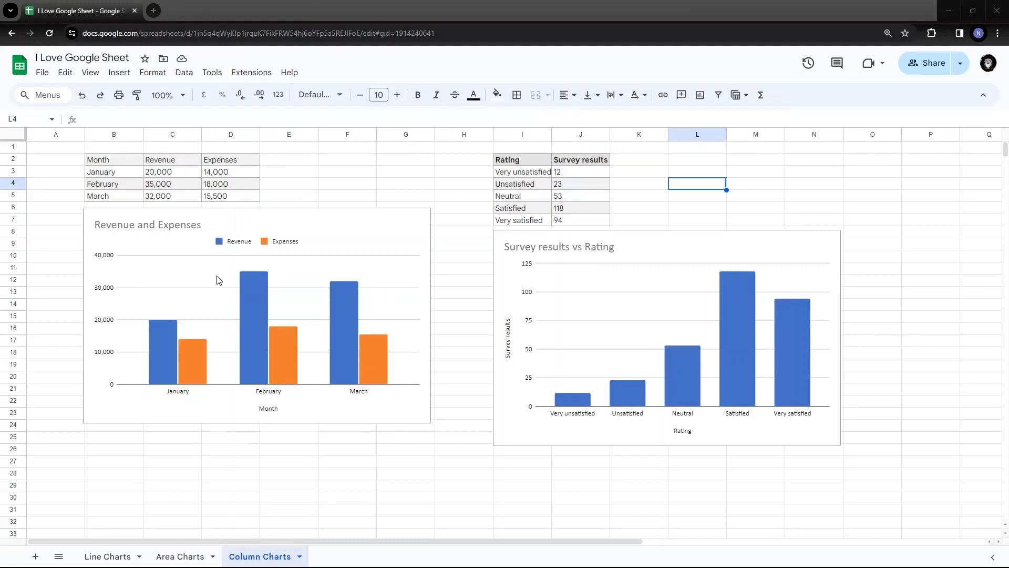
# Enter at B29 a Sales region, Hotel, Transportation, Food table: Northwest $4,000, $1,800, $500; Southeast $2,500, $1,400, $350; West $3,200, $2,200, $375.
pyautogui.scroll(-5, 222, 279)
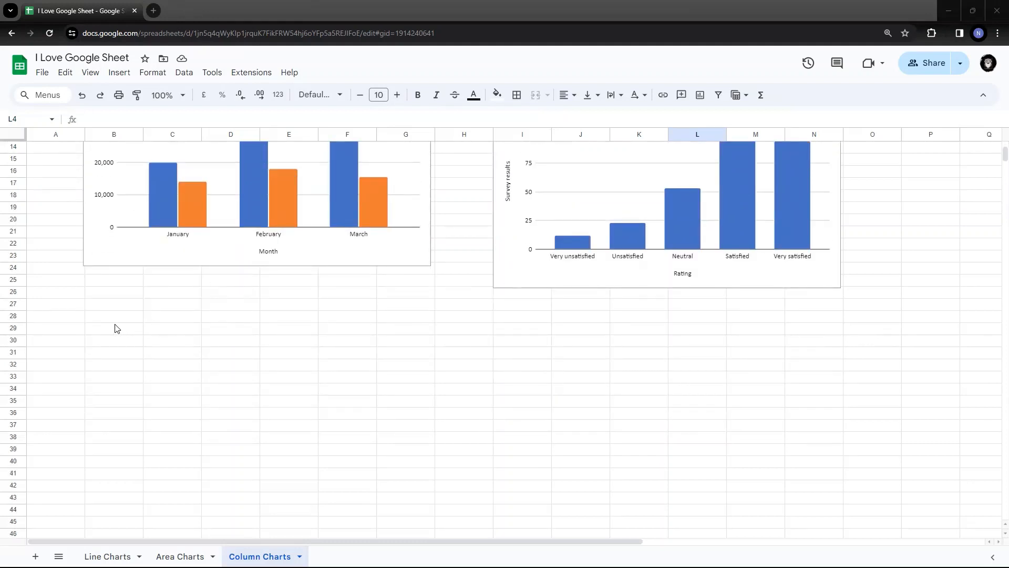
pyautogui.click(116, 328)
pyautogui.write('Sales region\tHotel\tTransportation\tFood Northwest\t$4,000\t$1,800\t$500 Southeast\t$2,500\t$1,400\t$350 West\t$3,200\t$2,200\t$375')
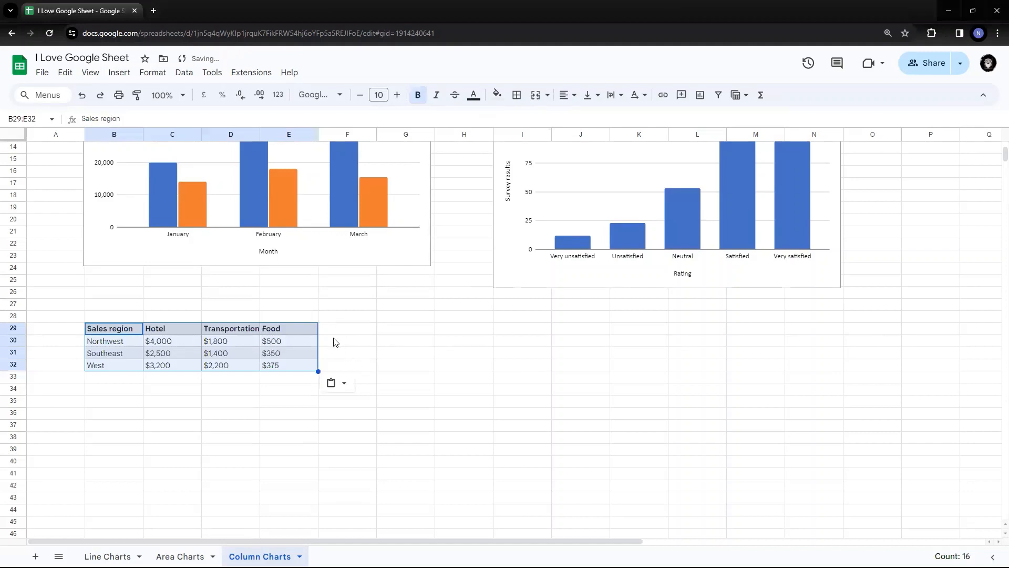
# Remove every $ sign from the values on all sheets using Find and replace with an empty replacement.
pyautogui.hotkey('ctrl', 'f')
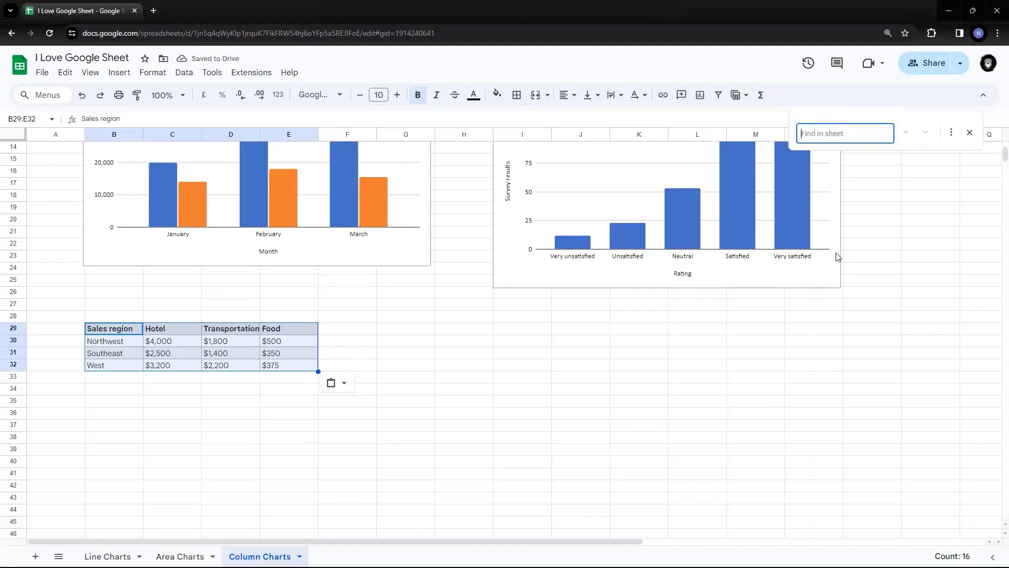
pyautogui.write('#')
pyautogui.press('BackSpace')
pyautogui.write('$')
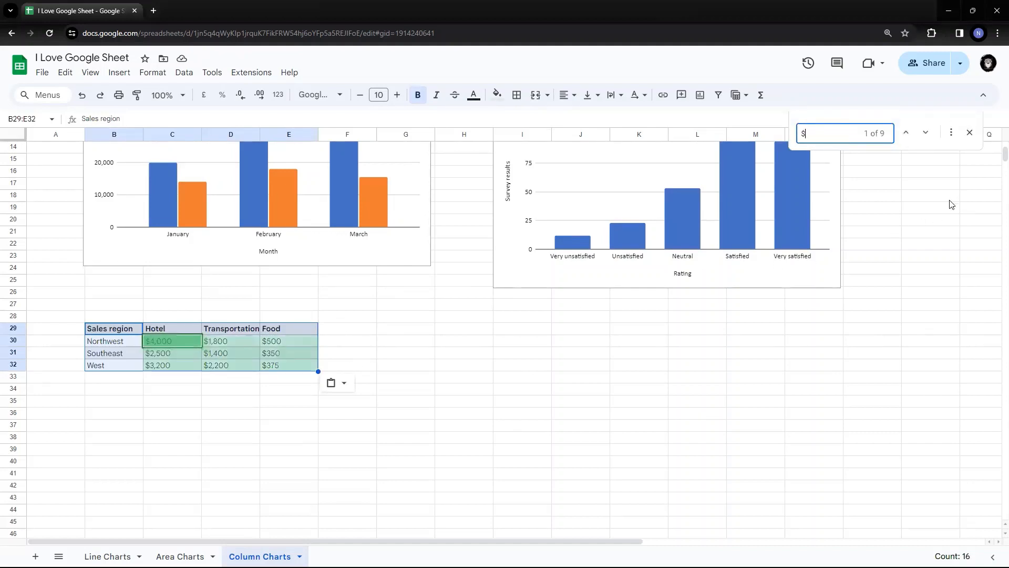
pyautogui.click(951, 132)
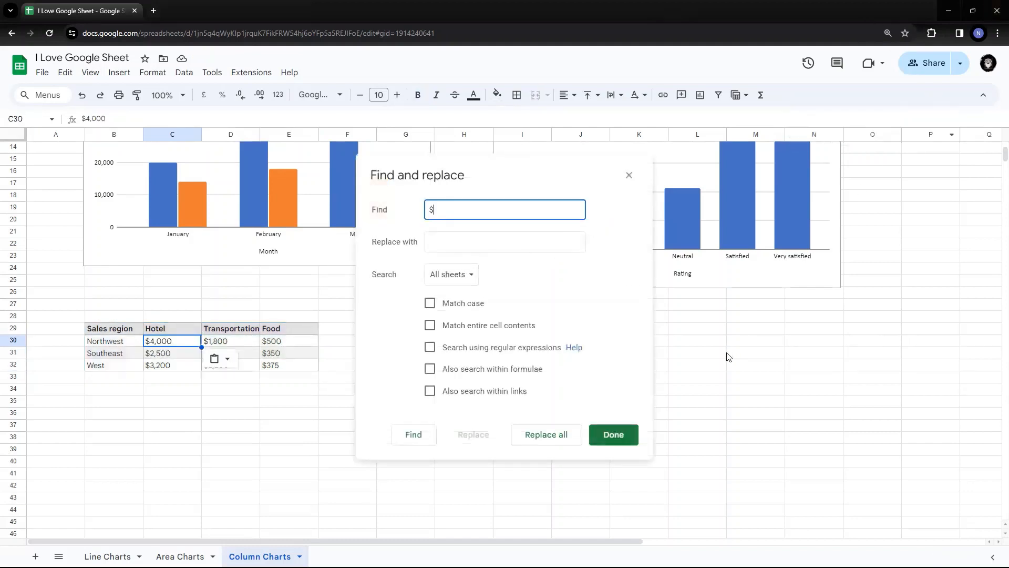
pyautogui.click(561, 430)
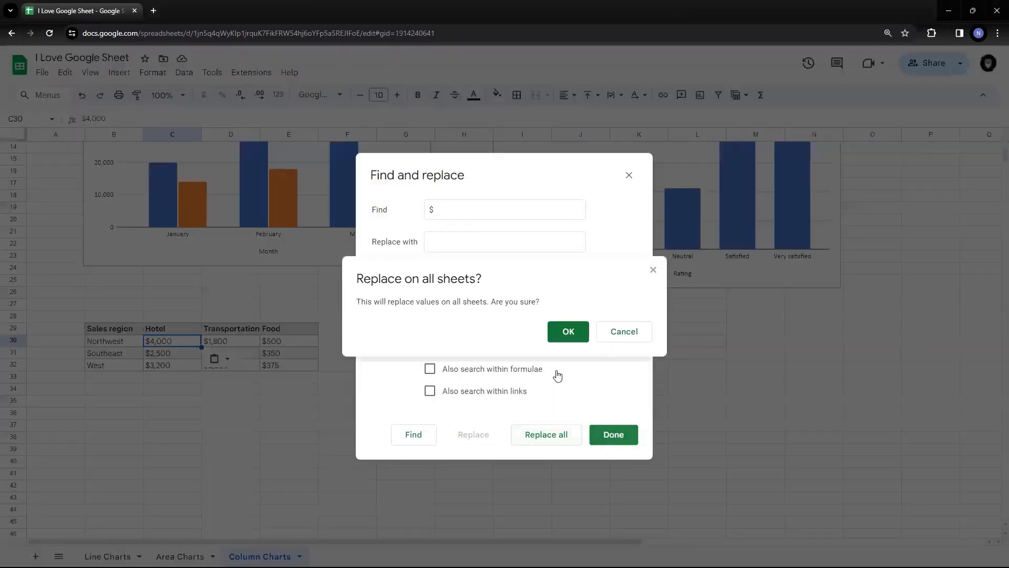
pyautogui.click(569, 339)
pyautogui.click(599, 429)
pyautogui.click(188, 390)
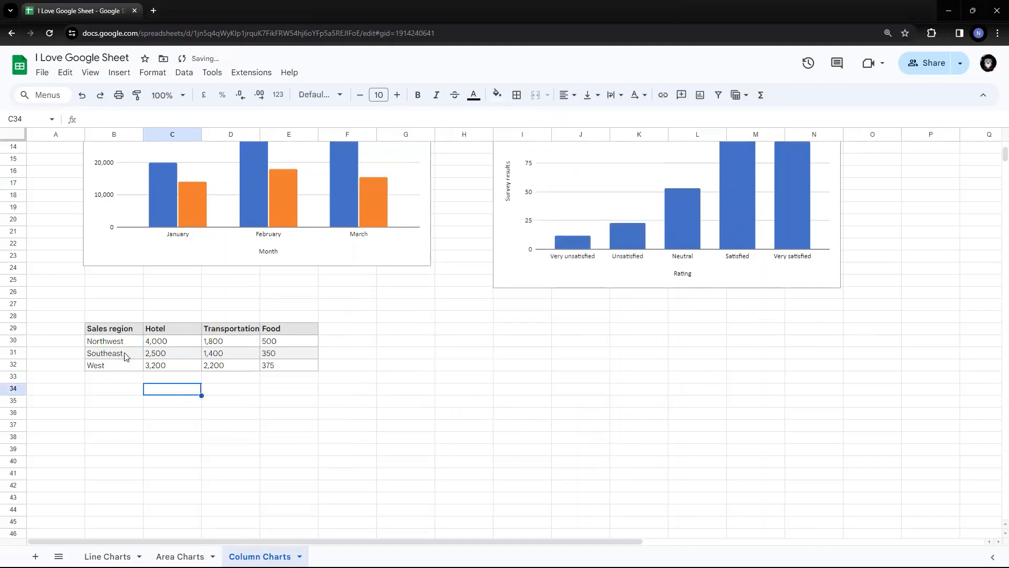
# Examine the headers and the Northwest row of the sales region costs table.
pyautogui.moveTo(115, 329); pyautogui.dragTo(288, 368)
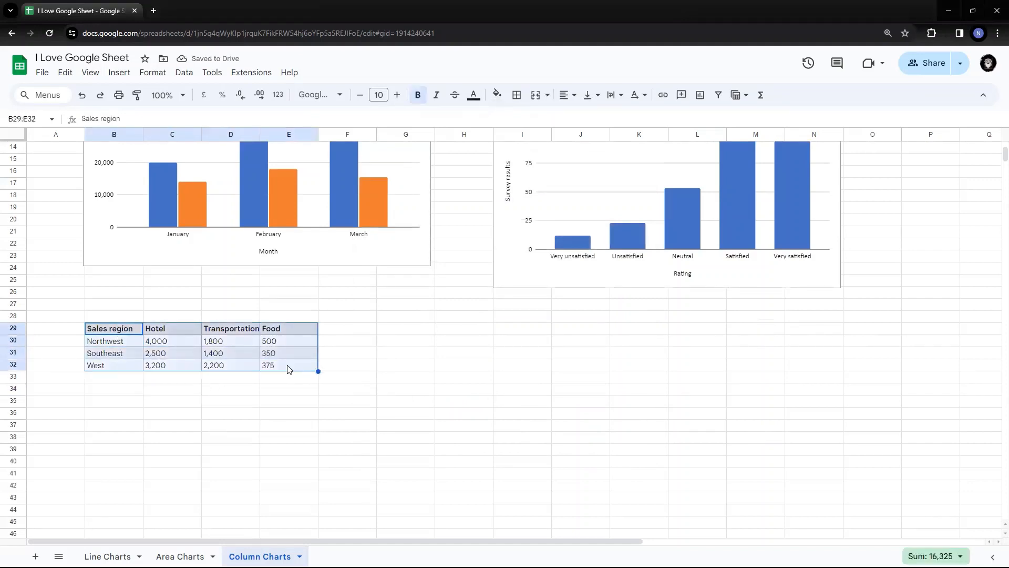
pyautogui.click(179, 378)
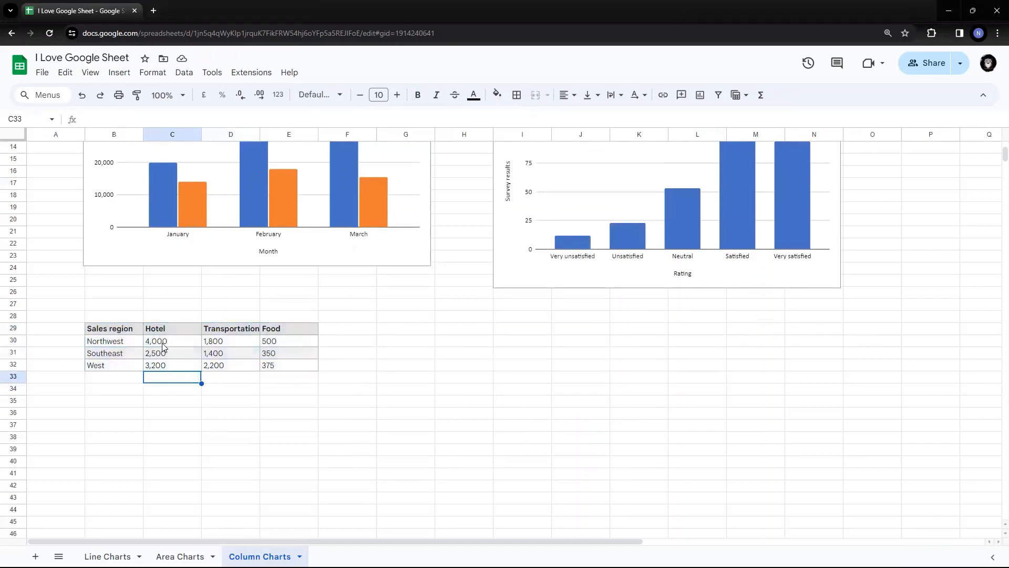
pyautogui.click(162, 346)
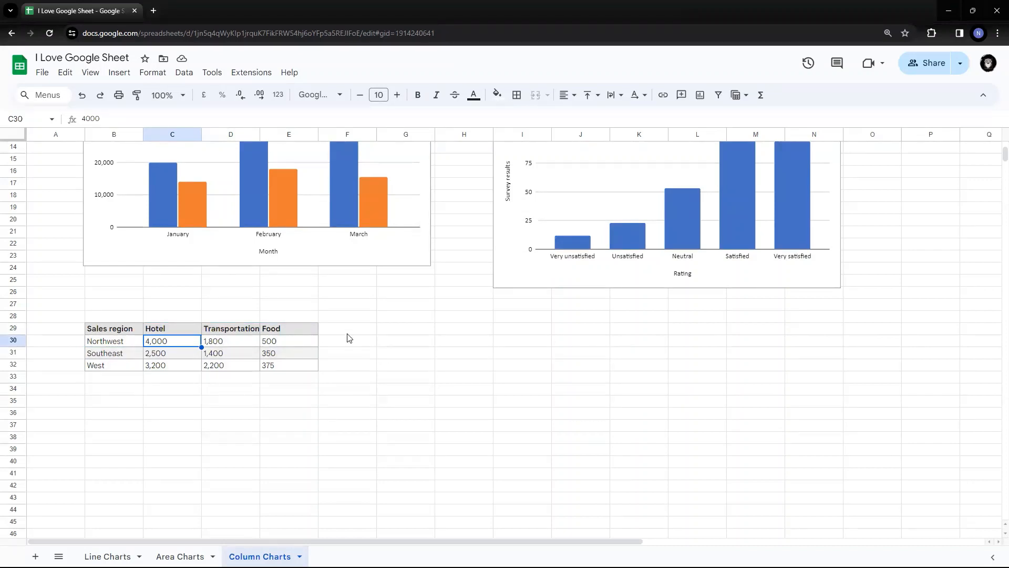
pyautogui.press('Right')
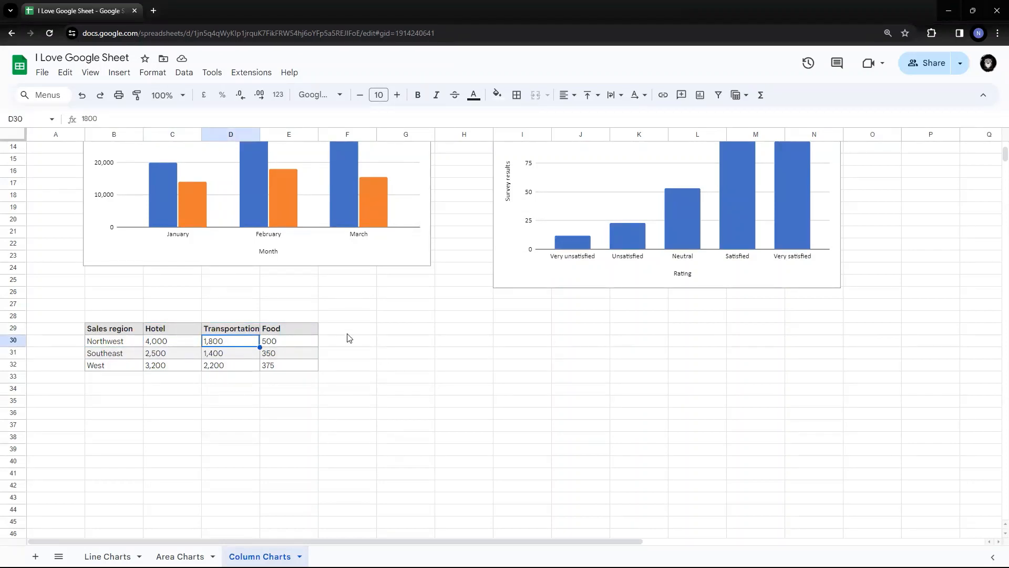
pyautogui.press('Left')
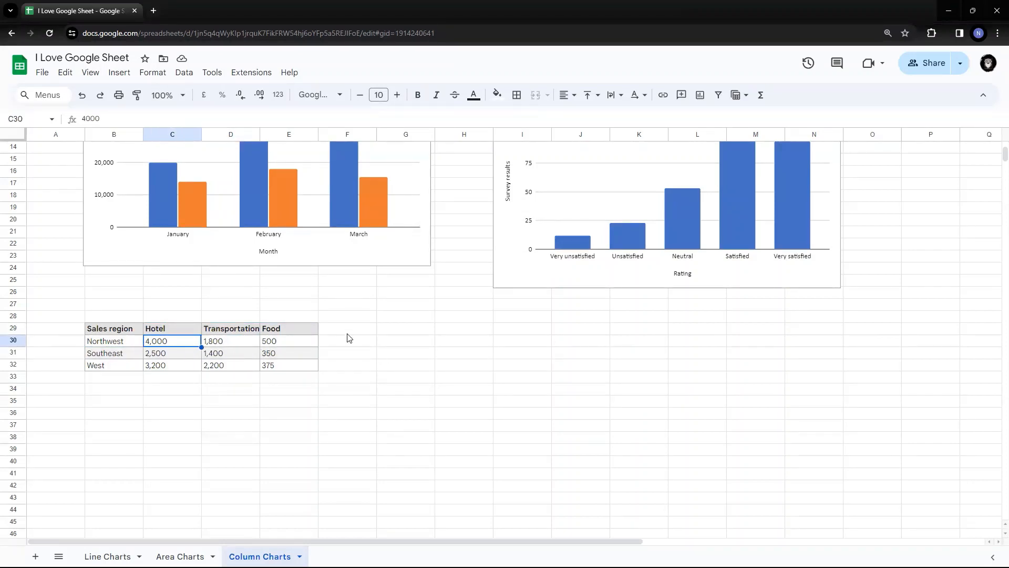
pyautogui.press('Right')
pyautogui.press('Left')
pyautogui.press('Left')
pyautogui.press('Right')
pyautogui.hotkey('shift', 'Right')
pyautogui.hotkey('shift', 'Right')
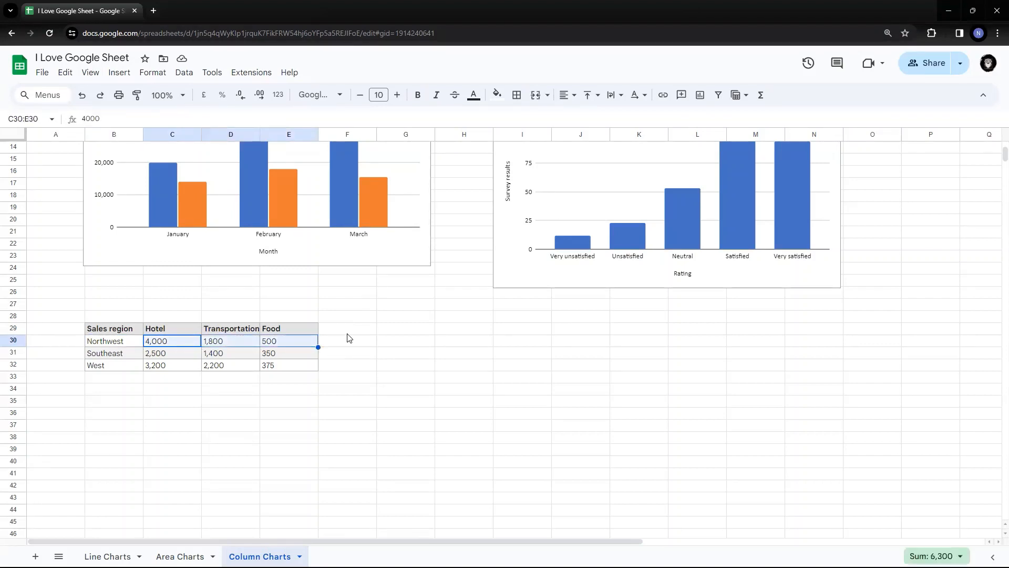
pyautogui.press('Up')
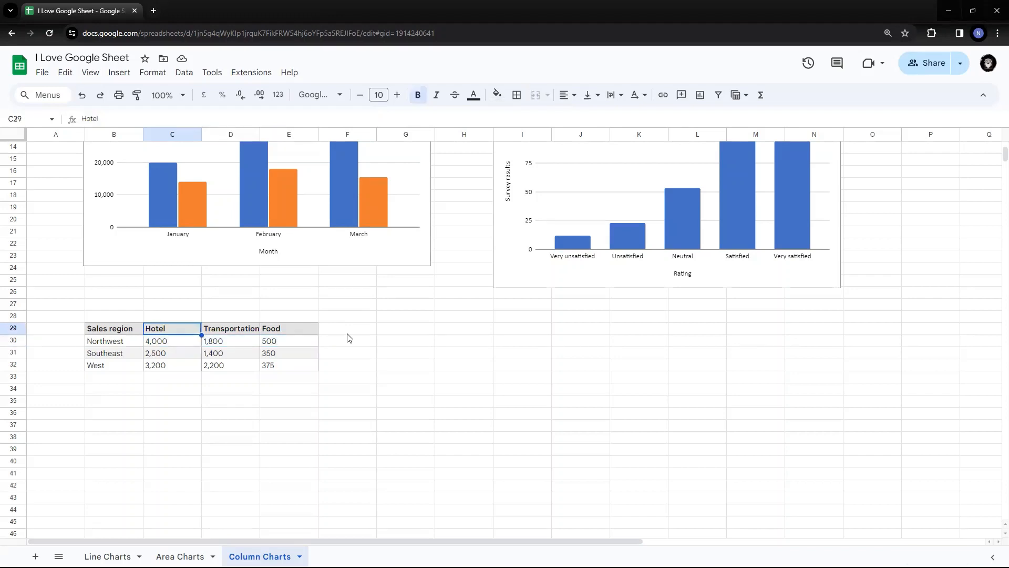
pyautogui.press('Left')
pyautogui.press('Right')
pyautogui.press('Right')
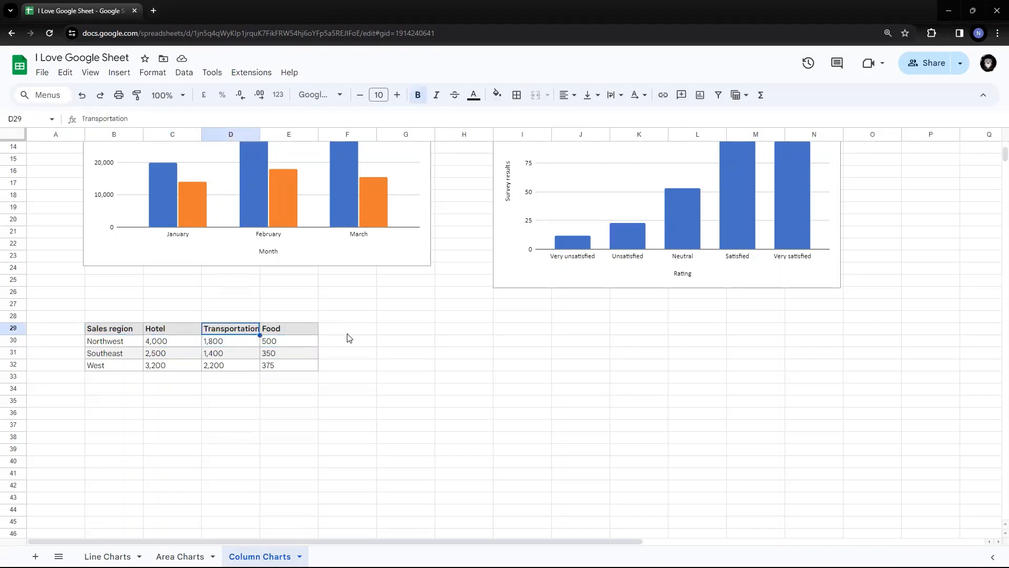
# Insert a stacked column chart of the sales region costs in B29:E32.
pyautogui.press('Left')
pyautogui.press('Left')
pyautogui.hotkey('ctrl', 'shift', 'Right')
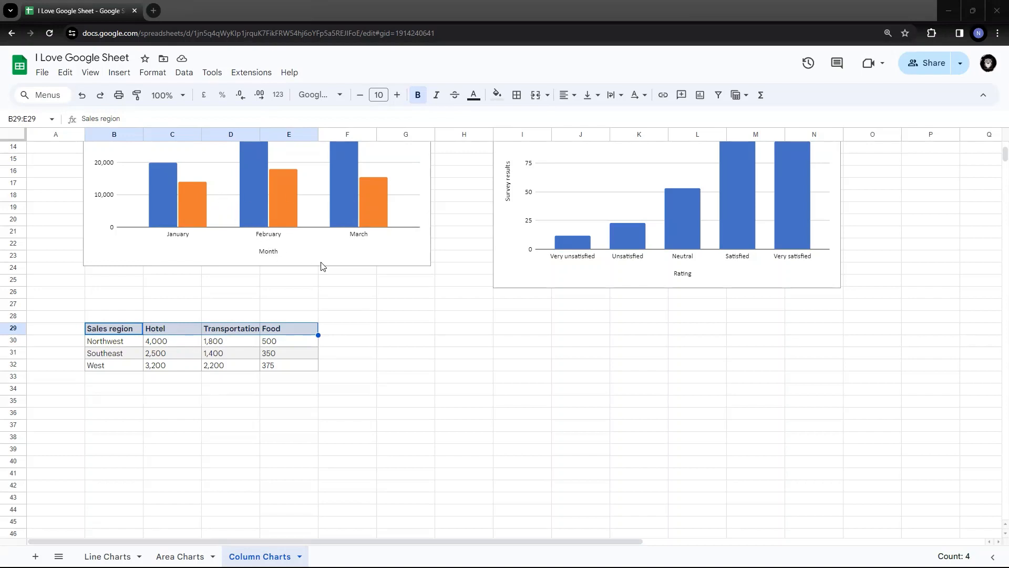
pyautogui.keyDown('shift'); pyautogui.click(307, 372); pyautogui.keyUp('shift')
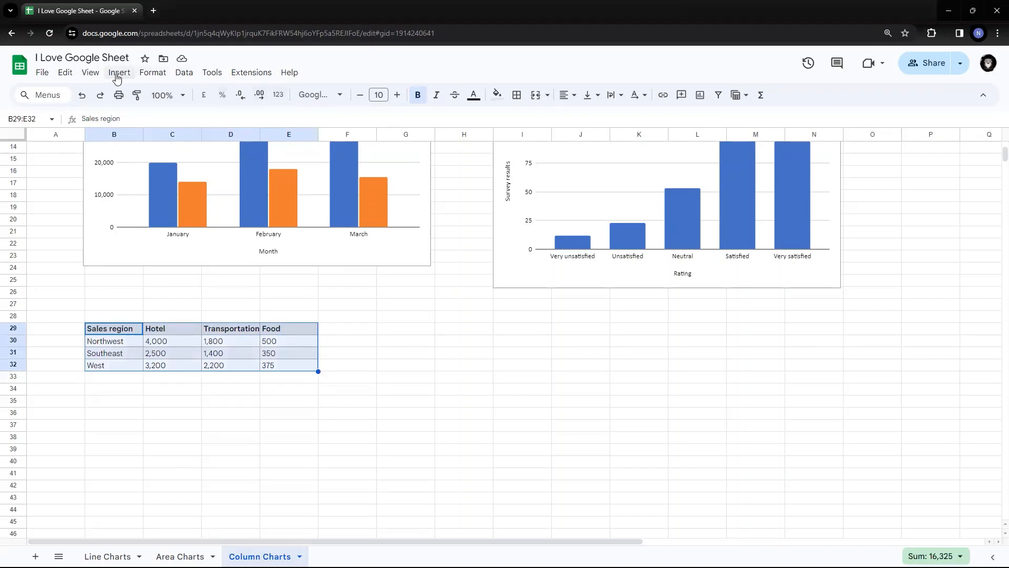
pyautogui.click(117, 78)
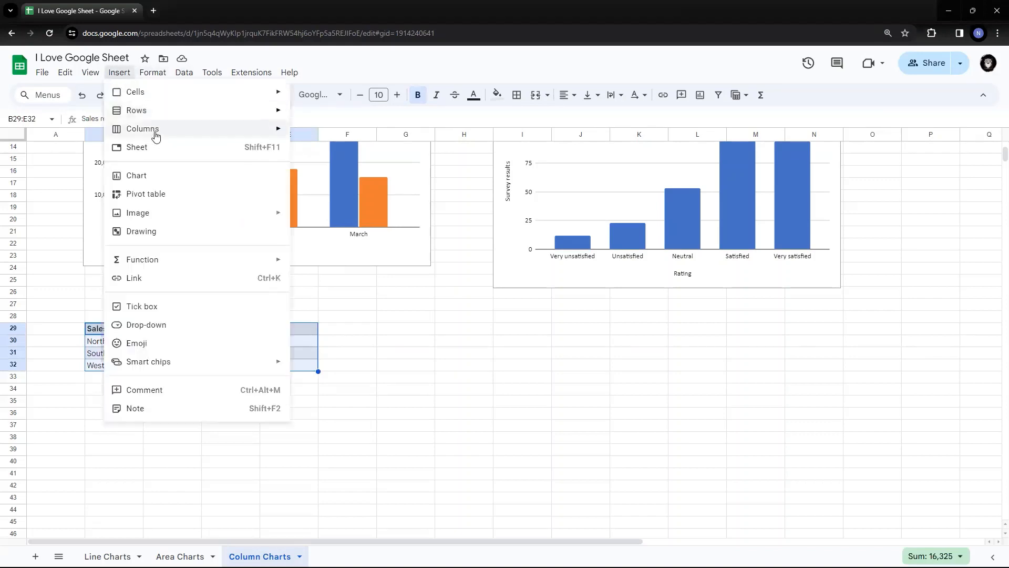
pyautogui.click(151, 180)
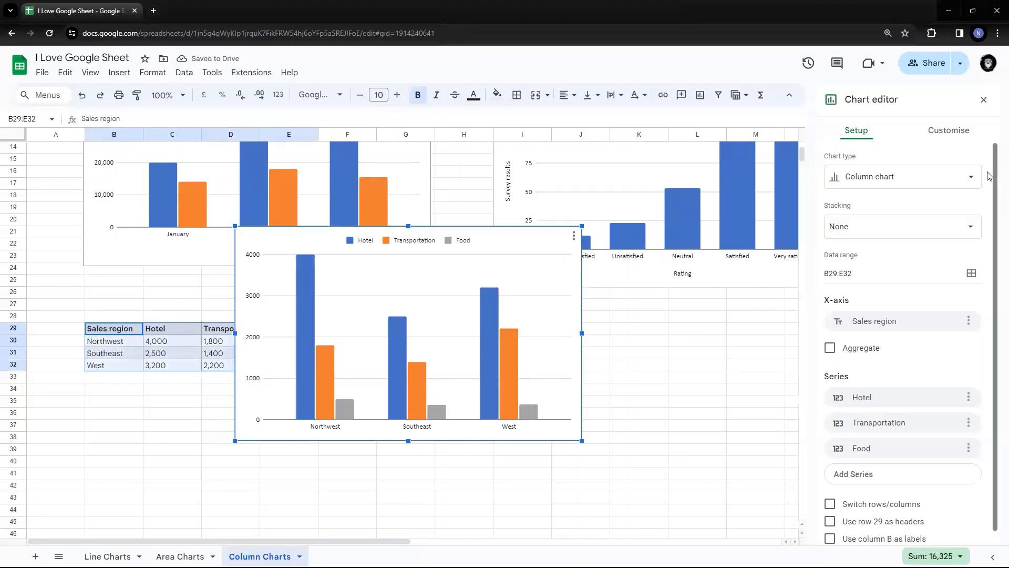
pyautogui.click(967, 175)
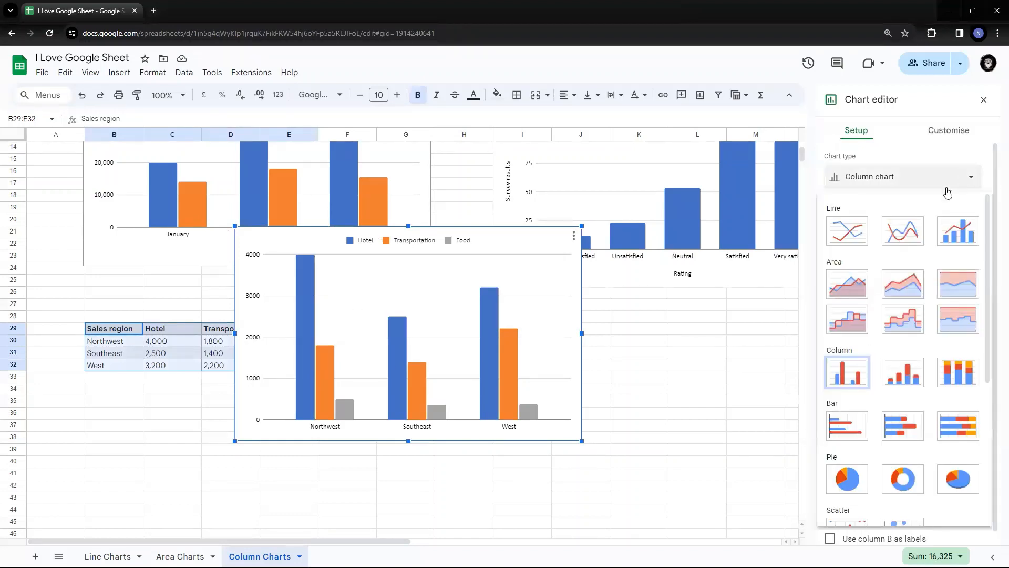
pyautogui.click(903, 373)
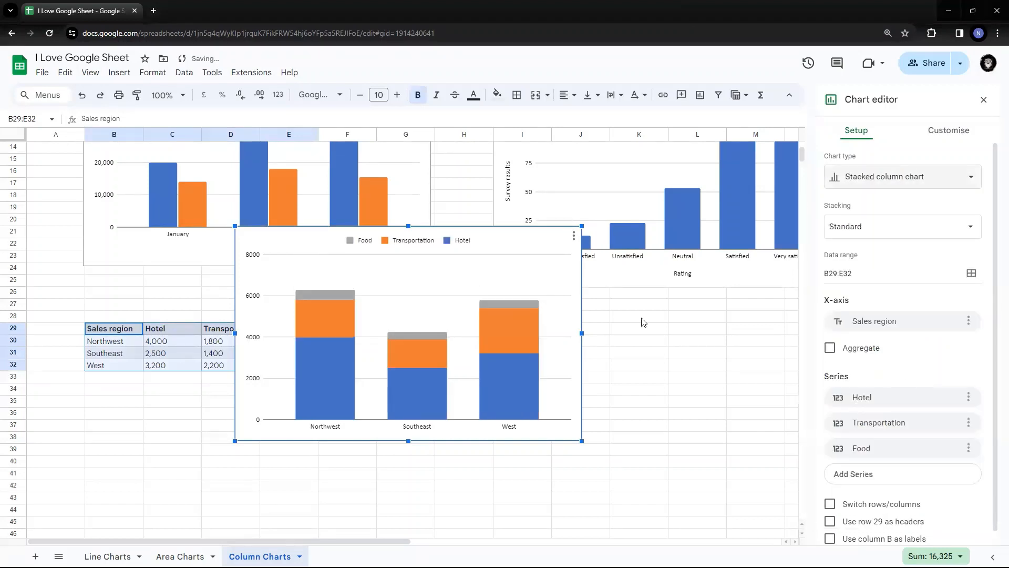
# Place the stacked column chart directly below the sales region table, aligned with column B.
pyautogui.click(324, 362)
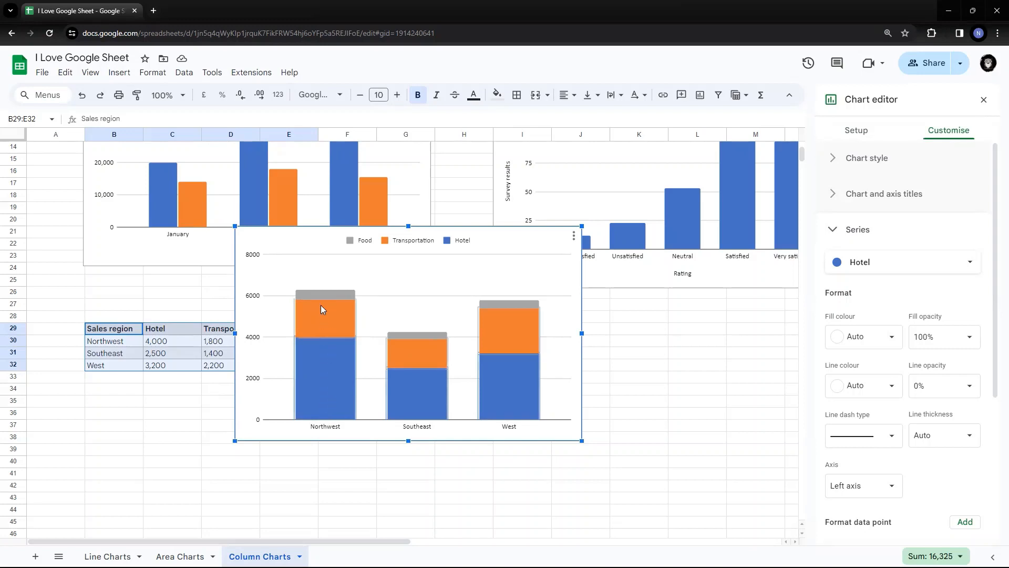
pyautogui.click(321, 366)
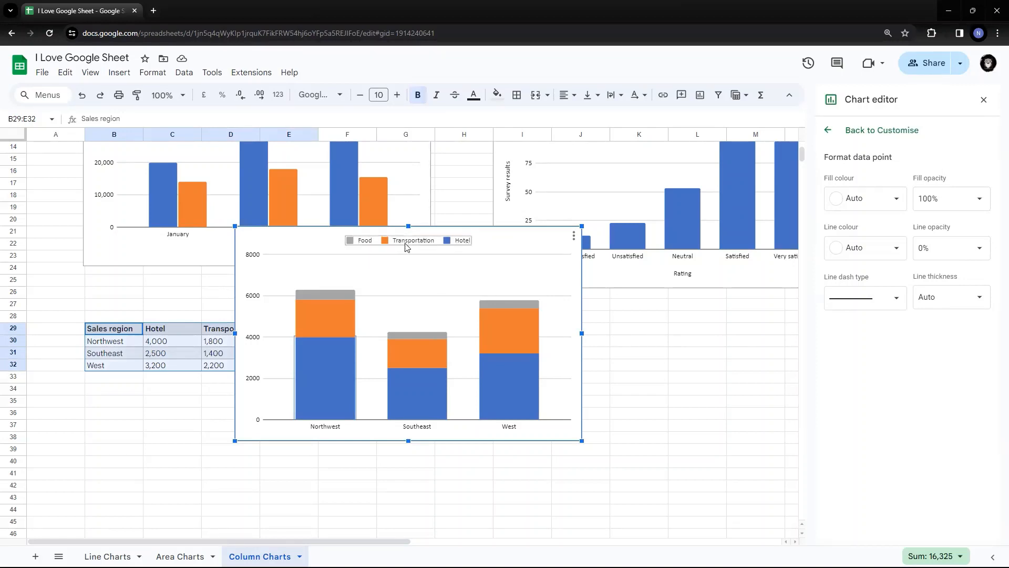
pyautogui.moveTo(503, 232); pyautogui.dragTo(345, 383)
pyautogui.scroll(-2, 549, 354)
pyautogui.click(551, 353)
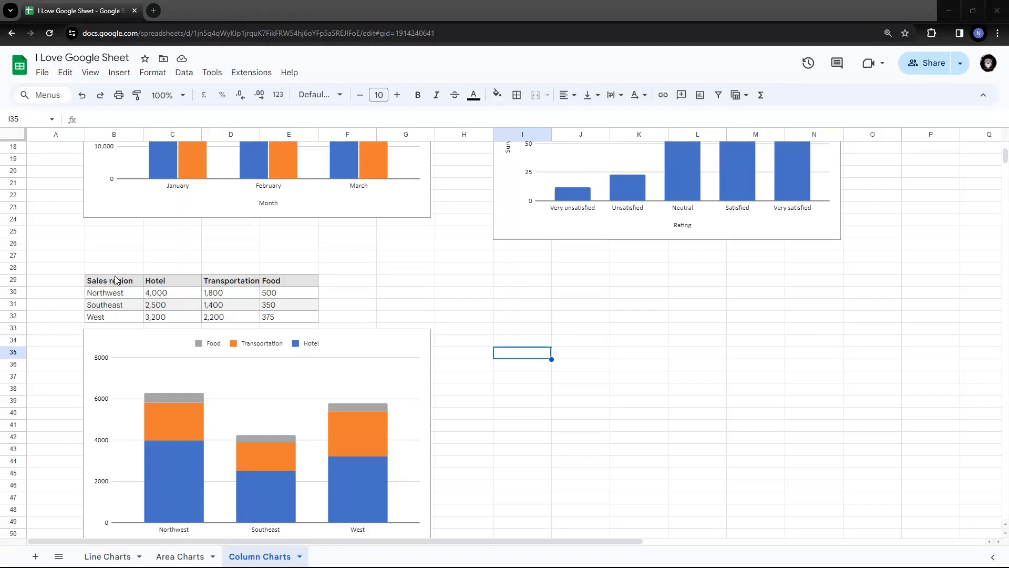
# Copy the sales region table B29:E32 and paste it at I29.
pyautogui.moveTo(115, 279); pyautogui.dragTo(287, 317)
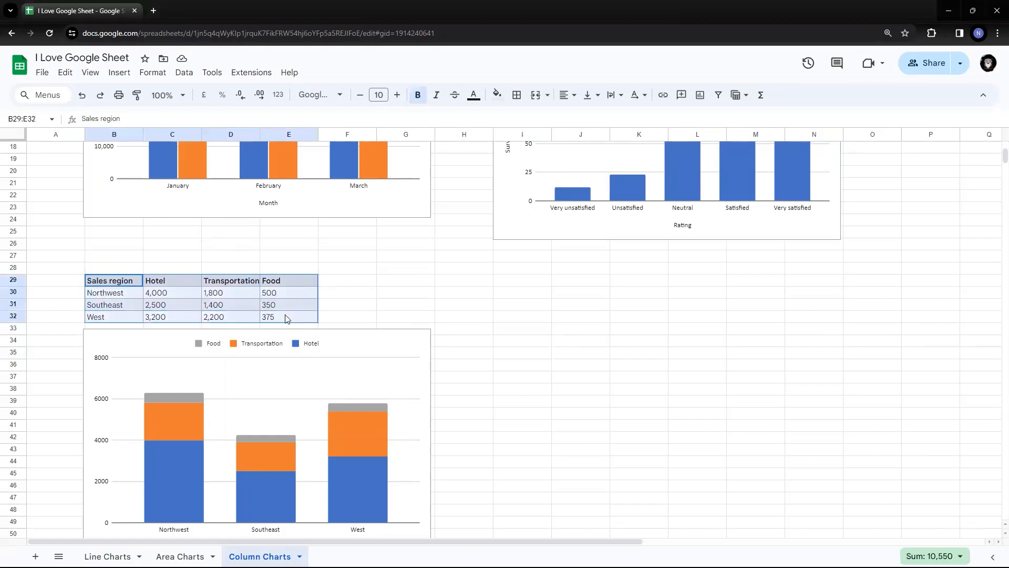
pyautogui.hotkey('ctrl', 'c')
pyautogui.click(522, 280)
pyautogui.hotkey('ctrl', 'v')
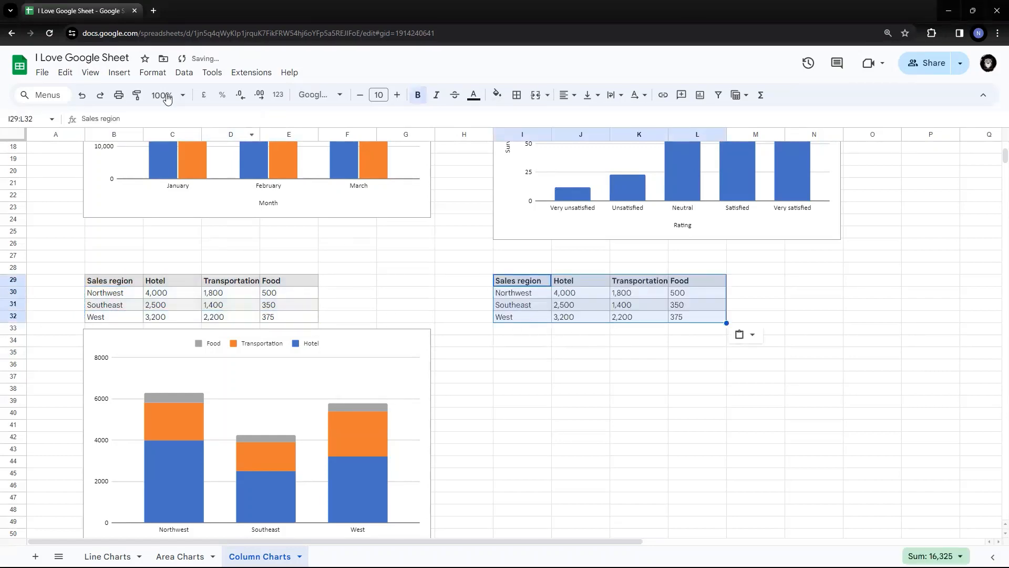
# Insert a 100% stacked column chart of the copied sales region data in I29:L32.
pyautogui.click(134, 77)
pyautogui.click(167, 176)
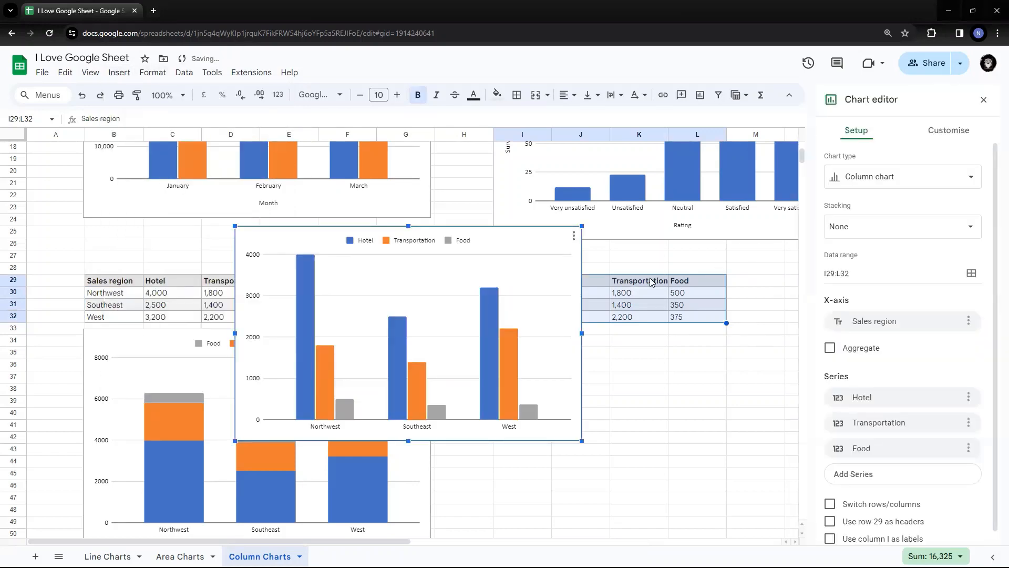
pyautogui.click(888, 182)
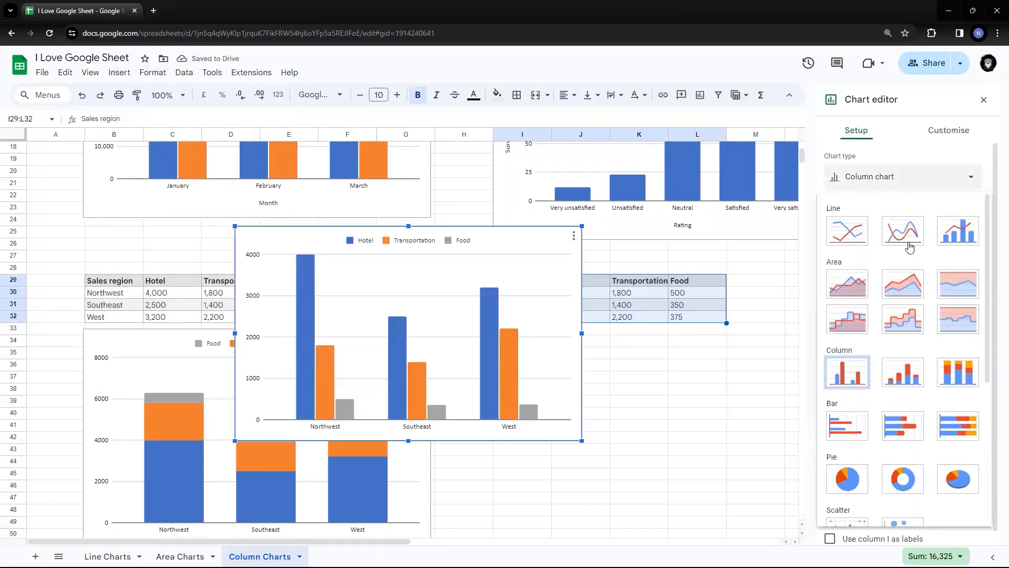
pyautogui.click(960, 375)
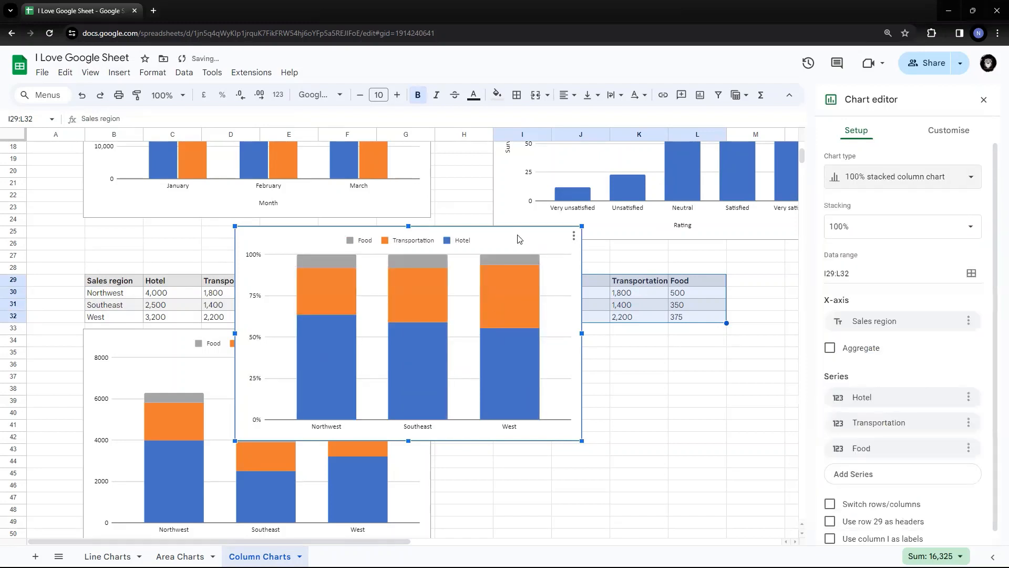
# Place the 100% stacked column chart directly below the copied table, aligned with column I, and close the chart editor.
pyautogui.moveTo(520, 233); pyautogui.dragTo(663, 355)
pyautogui.moveTo(708, 385); pyautogui.dragTo(777, 341)
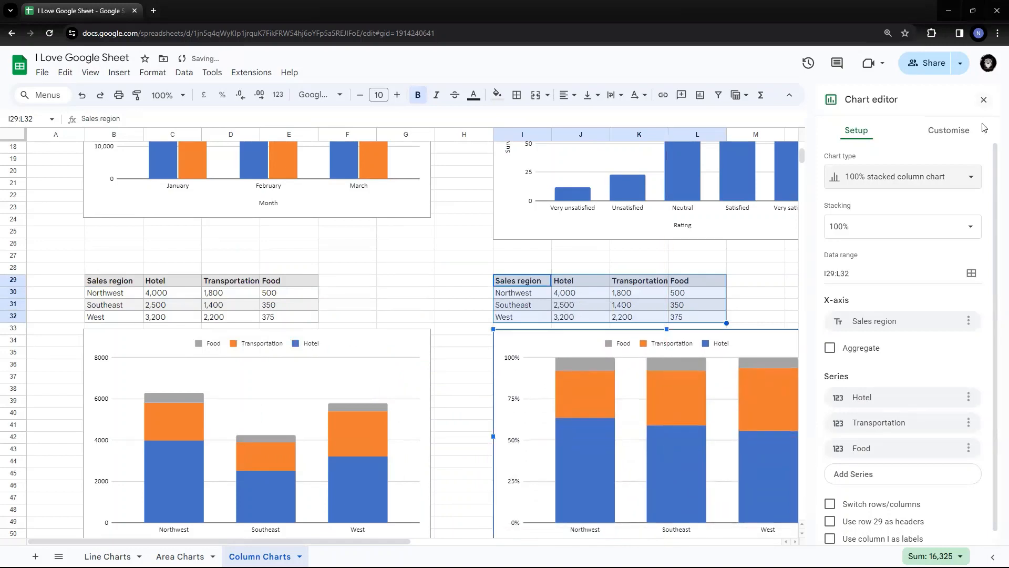
pyautogui.click(983, 100)
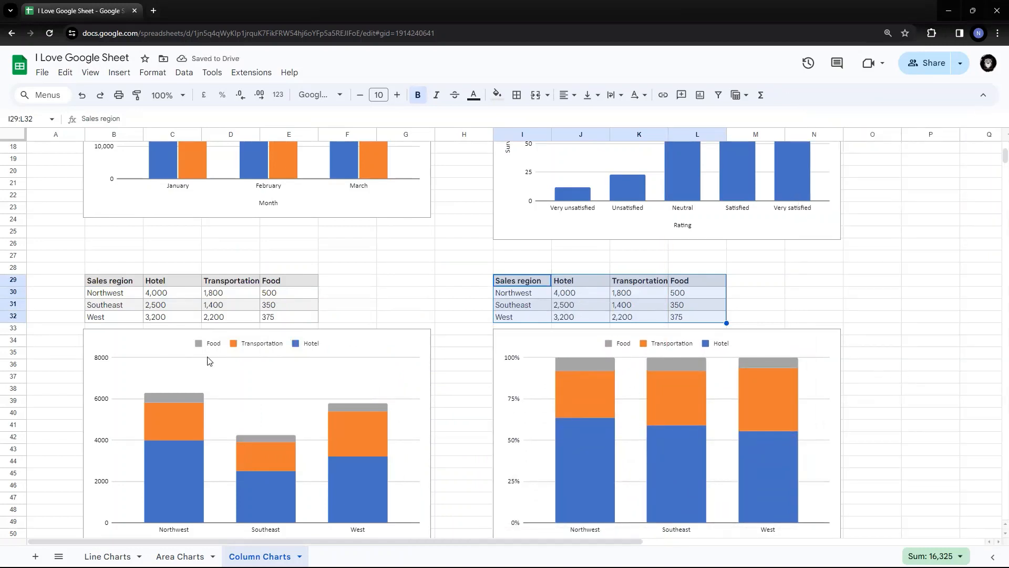
# Examine each region's Hotel and Transportation shares in the 100% stacked column chart.
pyautogui.scroll(-2, 890, 293)
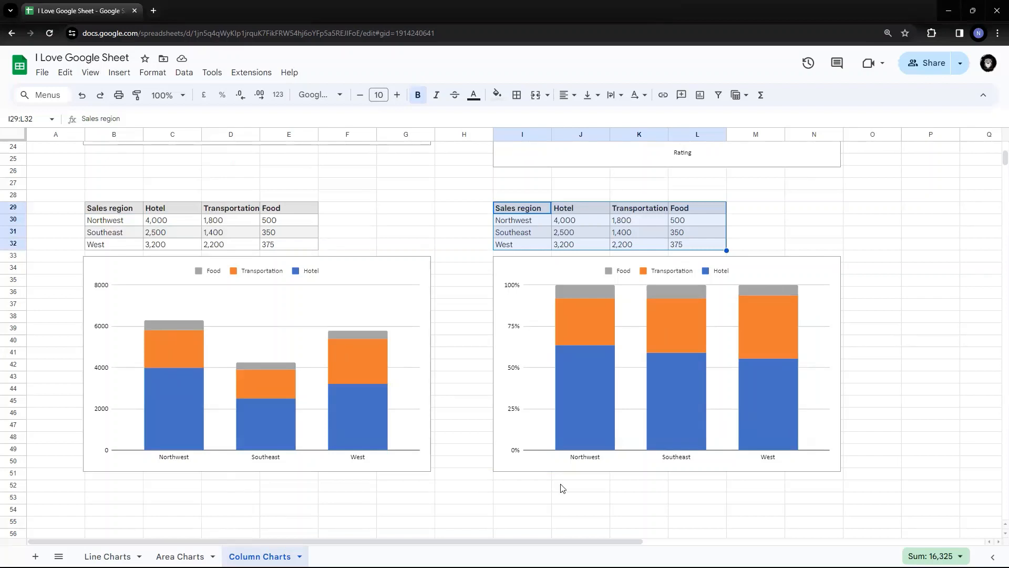
pyautogui.click(771, 436)
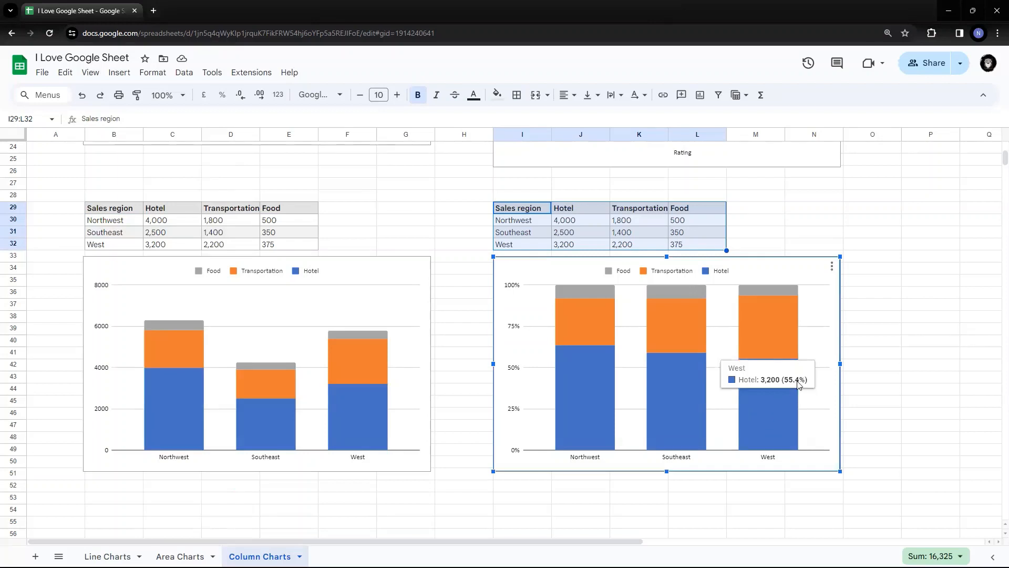
pyautogui.moveTo(578, 393)
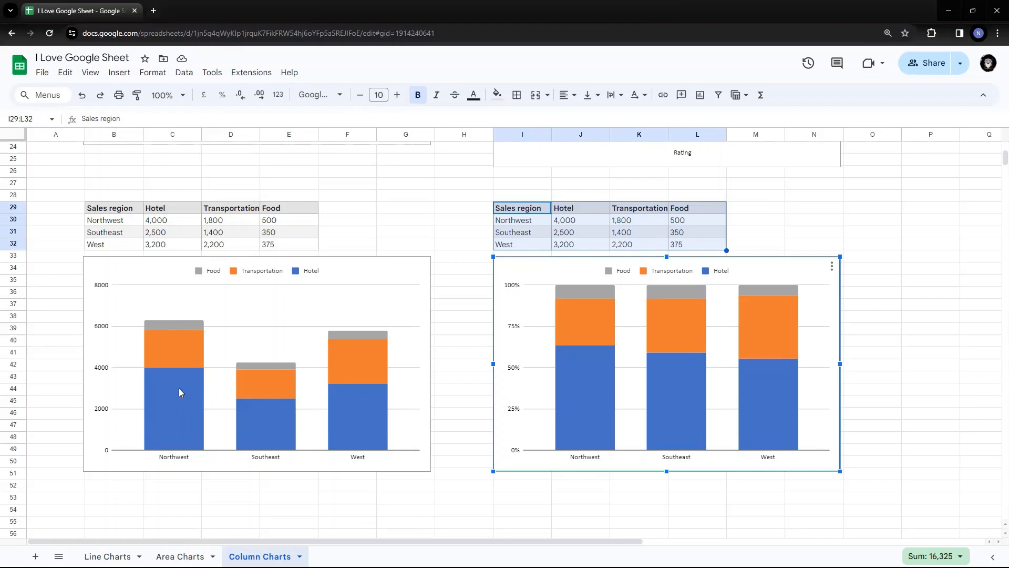
pyautogui.moveTo(577, 325)
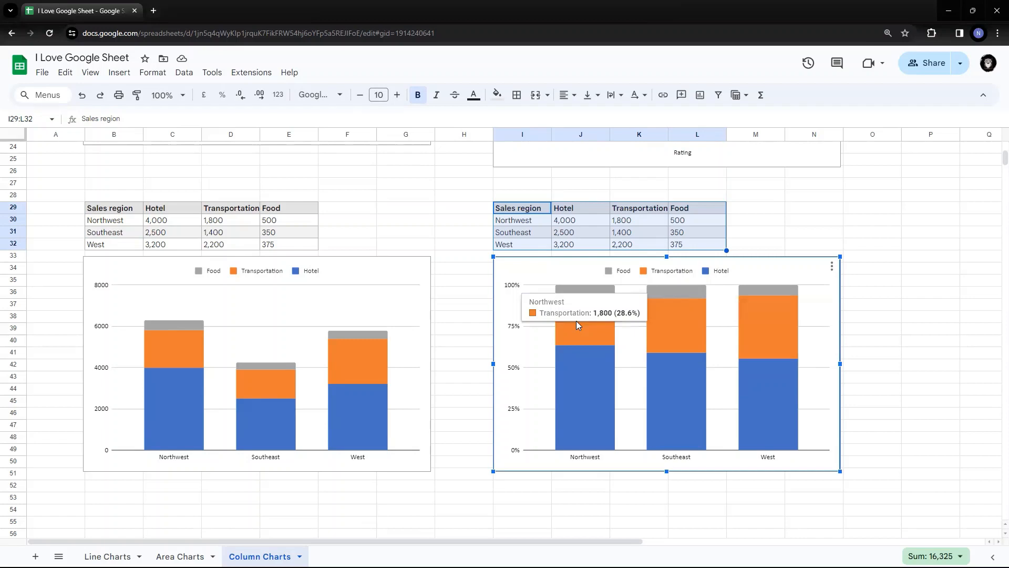
pyautogui.moveTo(779, 331)
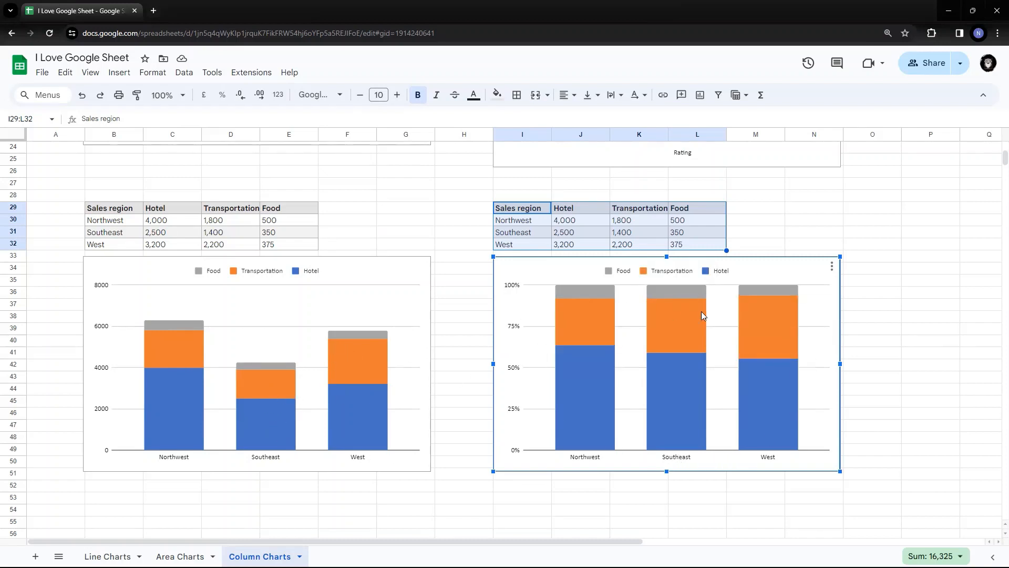
pyautogui.moveTo(677, 374)
pyautogui.scroll(5, 934, 372)
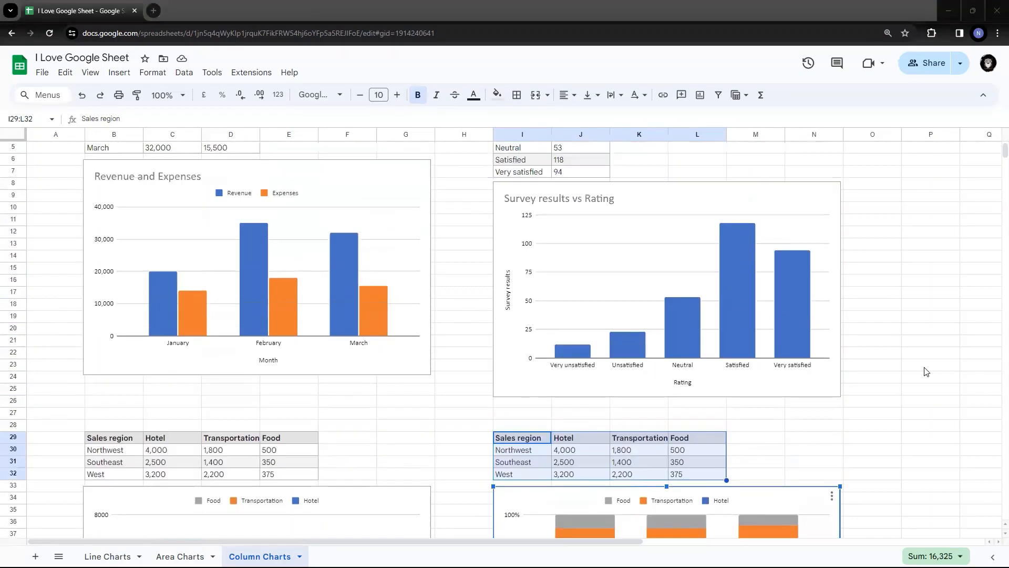
# Open the 100% stacked column chart for editing and show its chart style customisation options.
pyautogui.scroll(1, 925, 371)
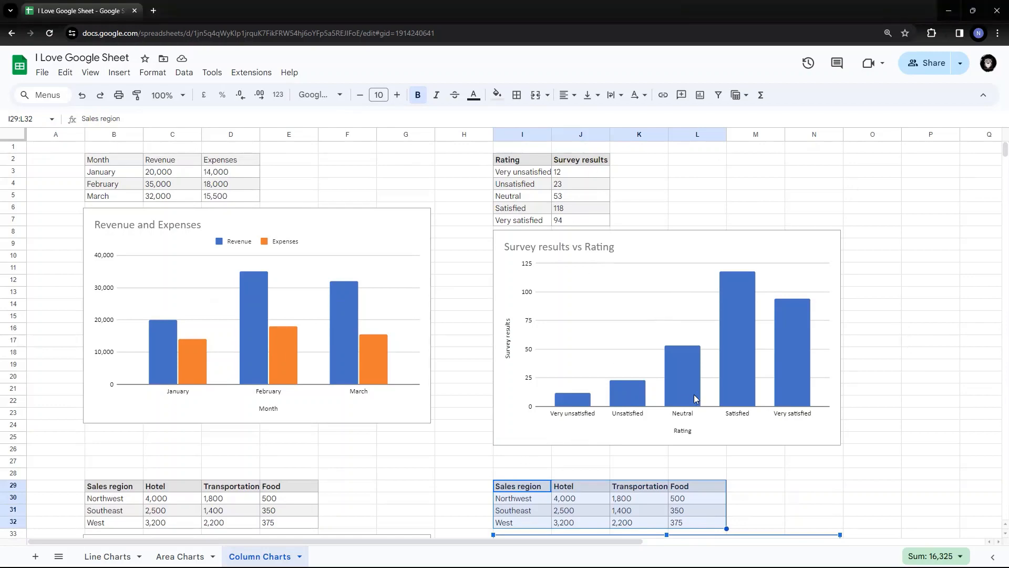
pyautogui.scroll(-5, 694, 394)
pyautogui.scroll(5, 694, 394)
pyautogui.scroll(-8, 694, 394)
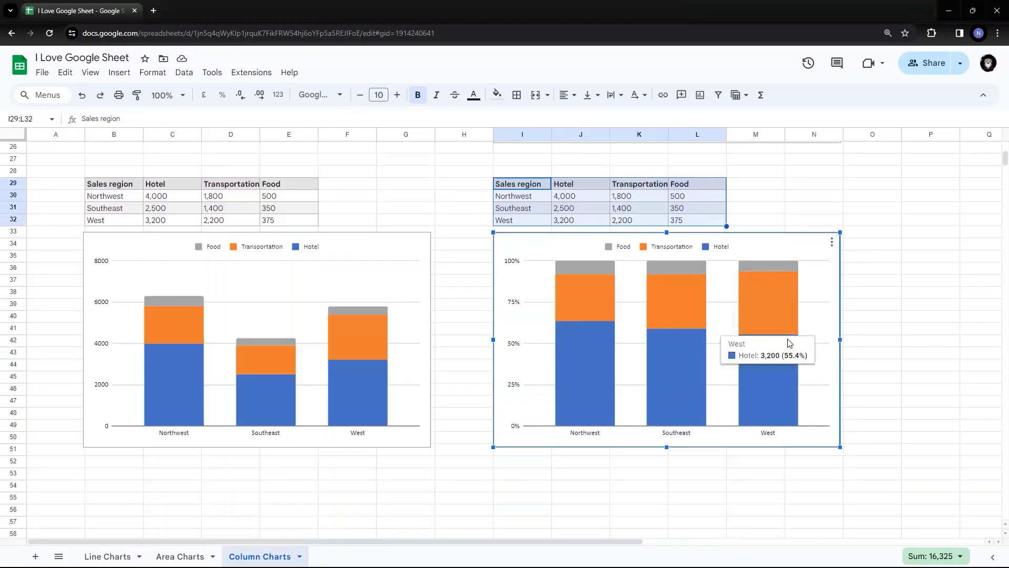
pyautogui.click(831, 241)
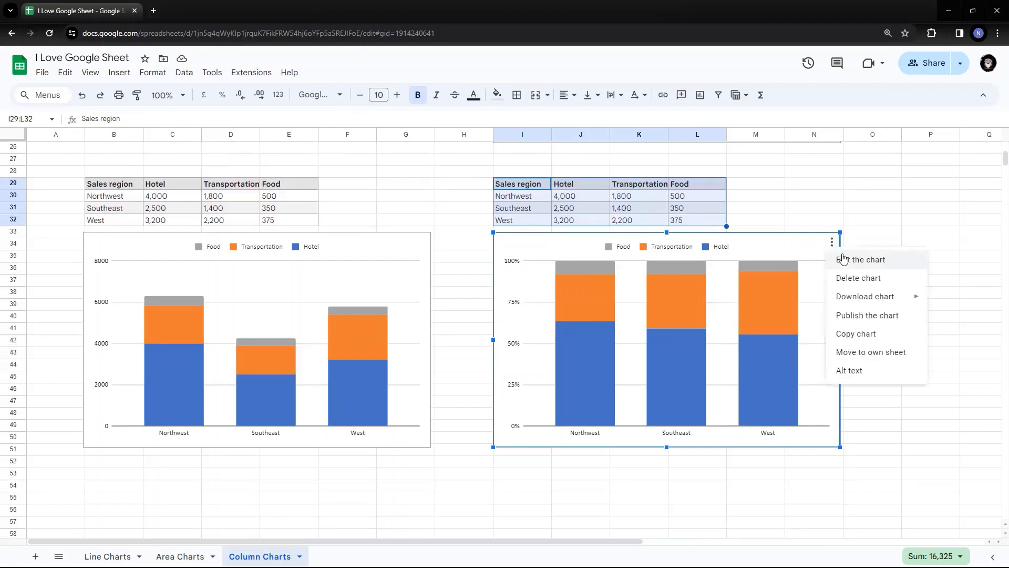
pyautogui.click(843, 259)
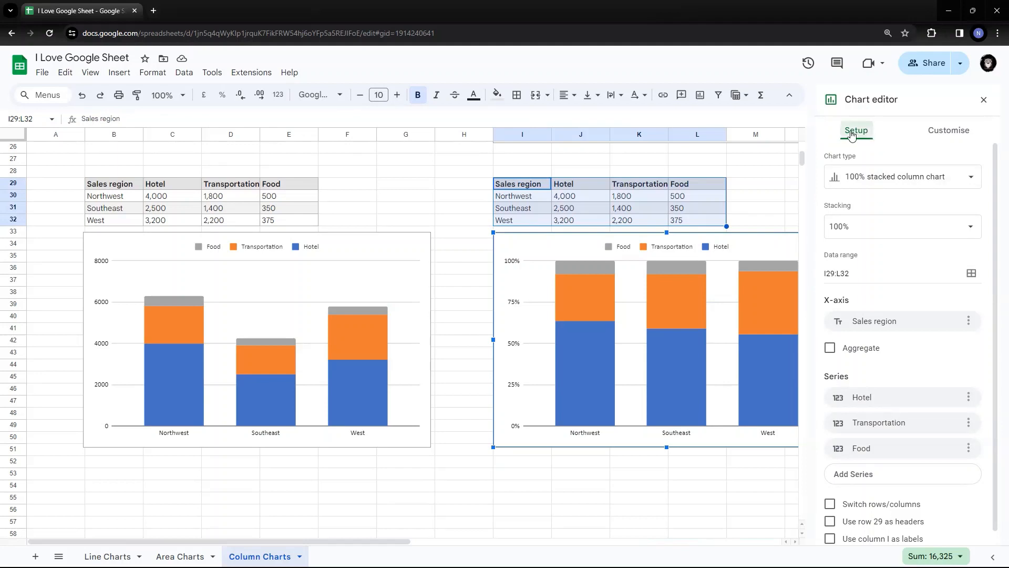
pyautogui.click(952, 135)
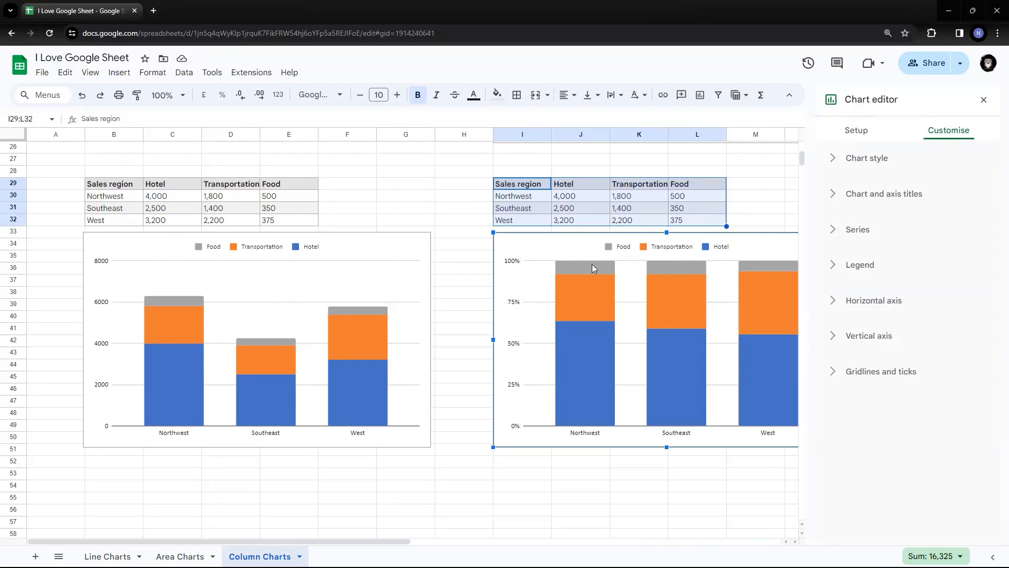
pyautogui.click(639, 360)
pyautogui.click(874, 159)
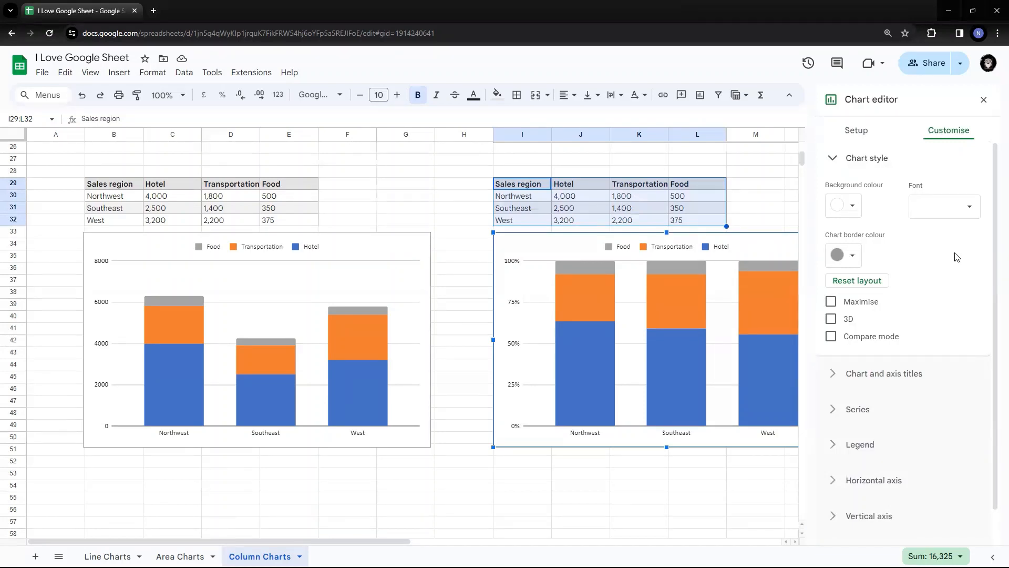
# Try the 3D and Compare mode style options on the 100% stacked column chart.
pyautogui.click(831, 320)
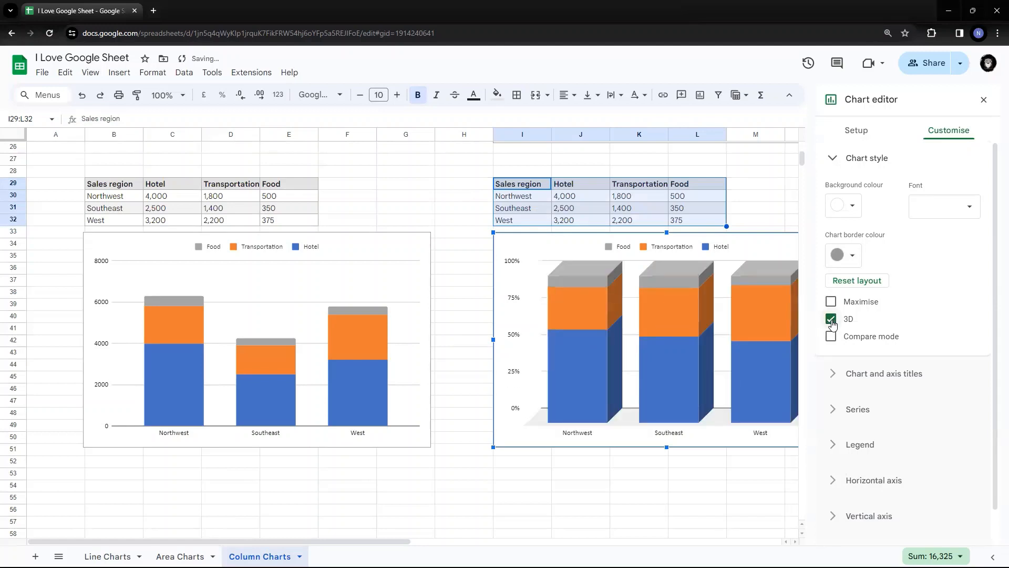
pyautogui.click(831, 319)
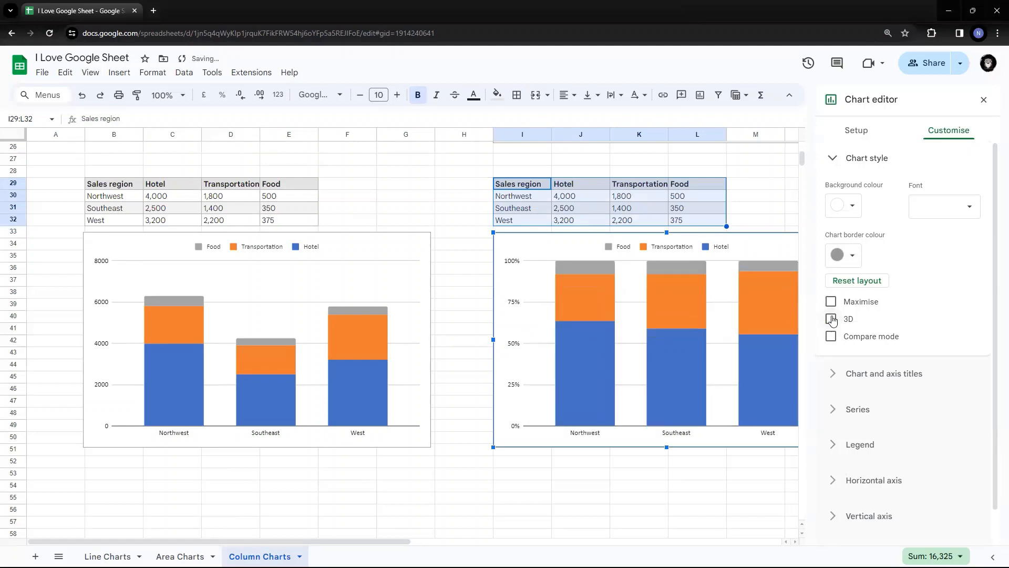
pyautogui.click(831, 339)
pyautogui.click(831, 339)
pyautogui.scroll(-1, 954, 286)
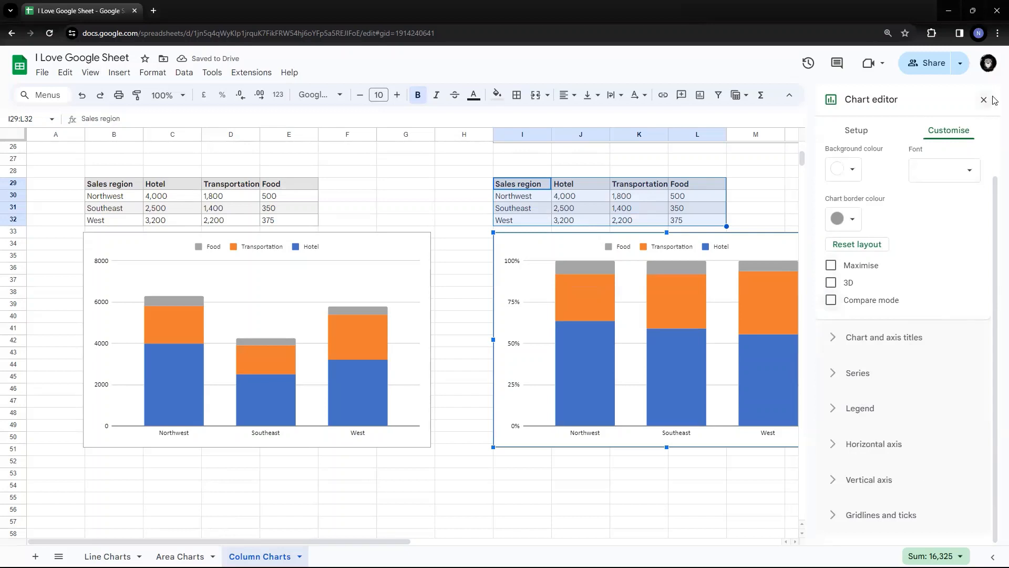
# Try the Maximise style option on the 100% stacked column chart.
pyautogui.scroll(1, 953, 216)
pyautogui.scroll(1, 954, 216)
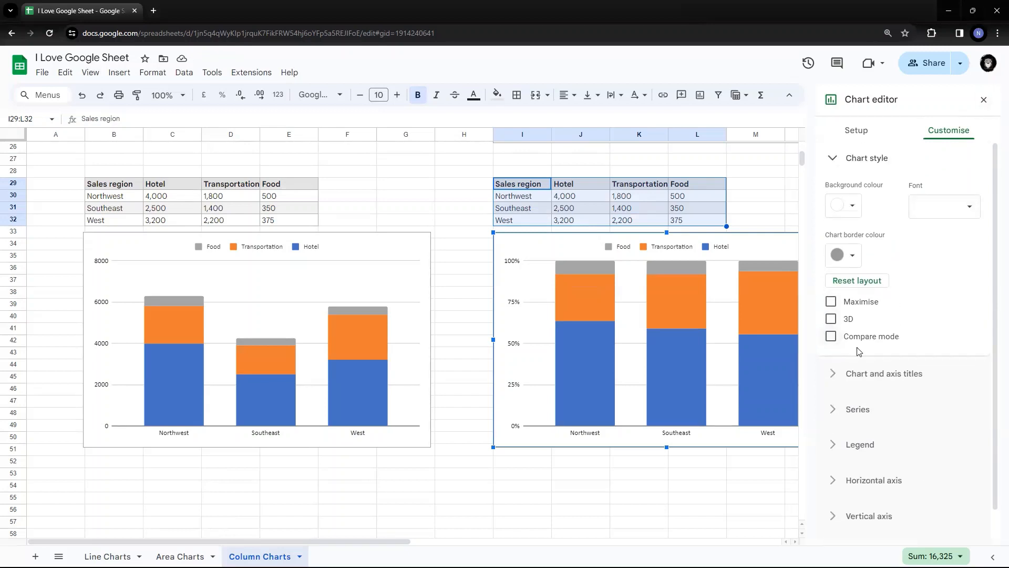
pyautogui.click(833, 303)
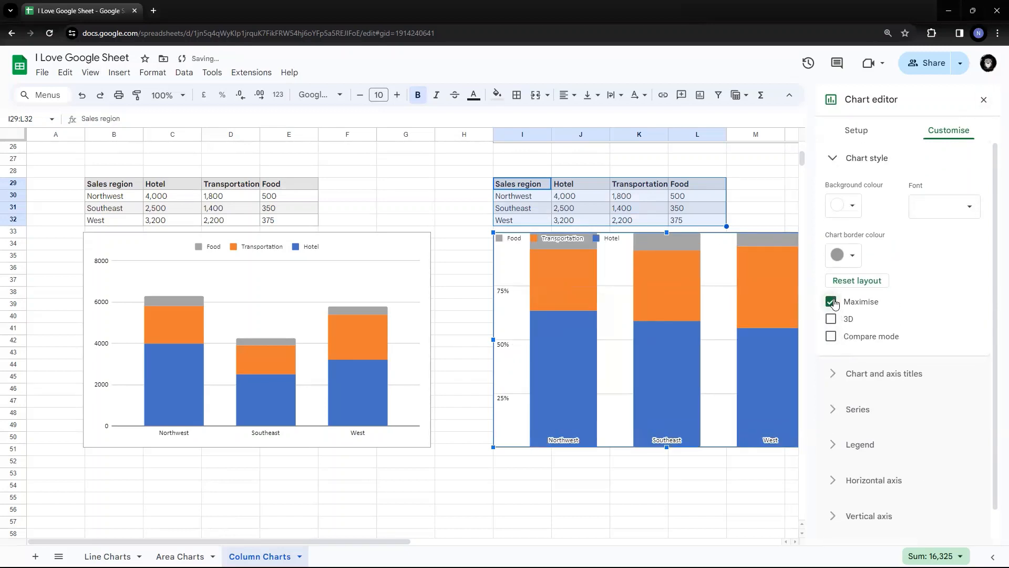
pyautogui.click(831, 302)
pyautogui.click(831, 301)
pyautogui.click(831, 302)
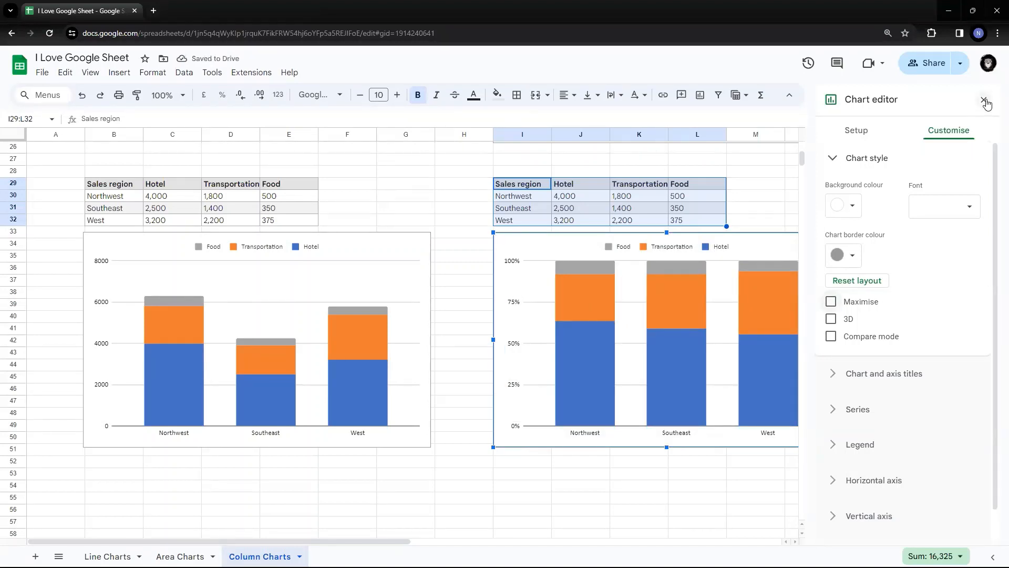
# Return to the chart's setup options, then close the chart editor and view the revenue and survey charts.
pyautogui.click(857, 131)
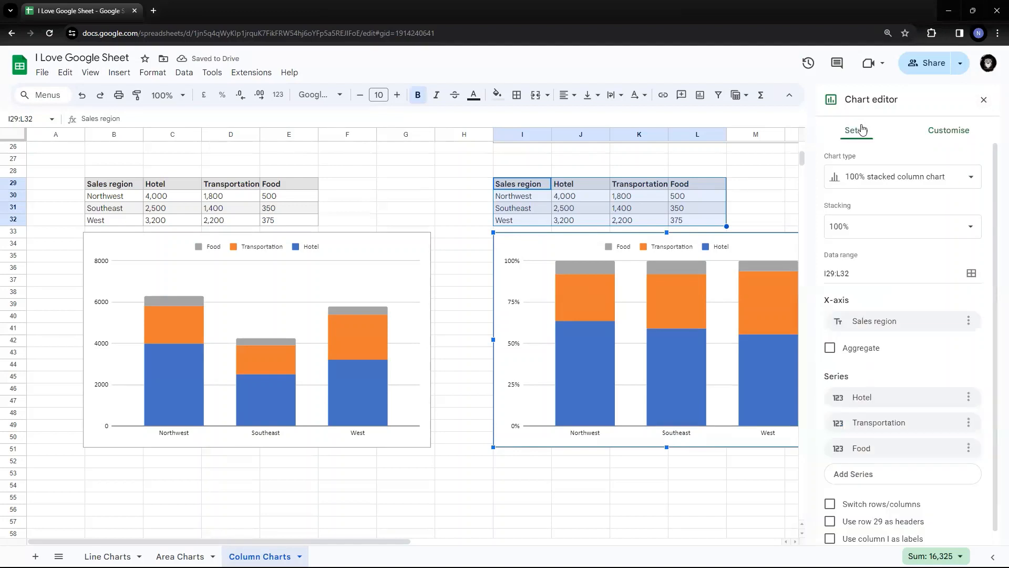
pyautogui.click(984, 100)
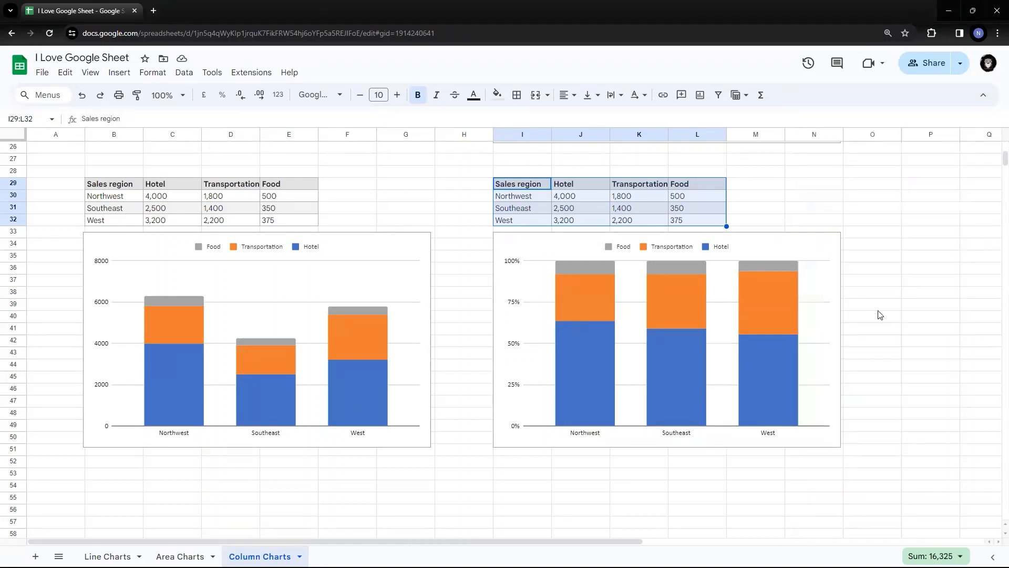
pyautogui.scroll(7, 924, 316)
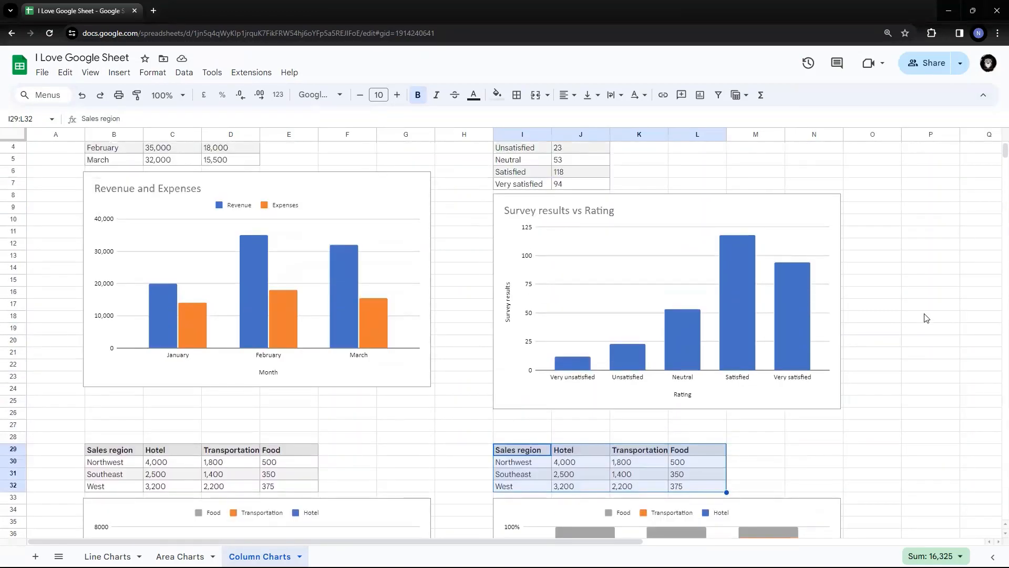
pyautogui.scroll(1, 926, 317)
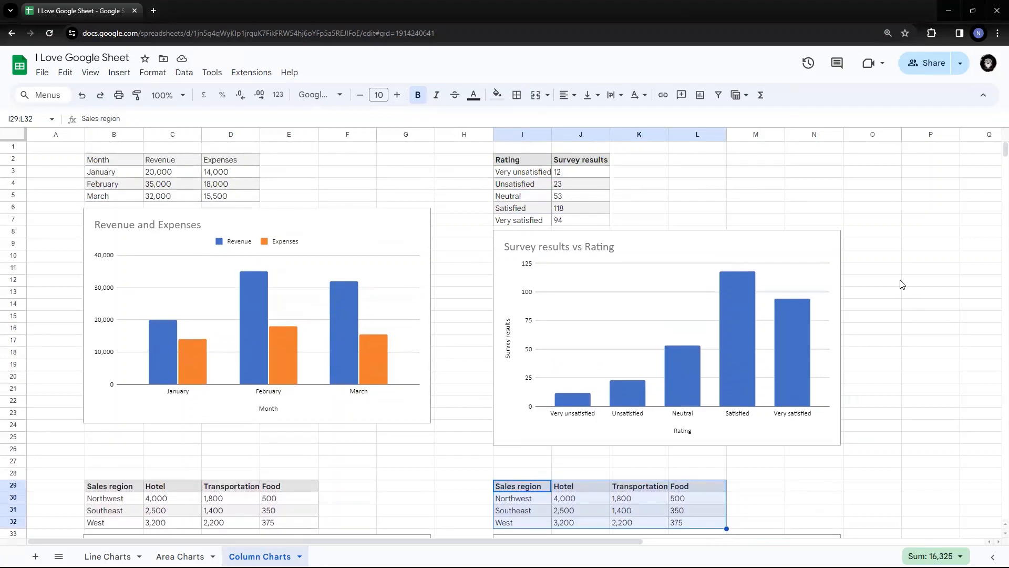